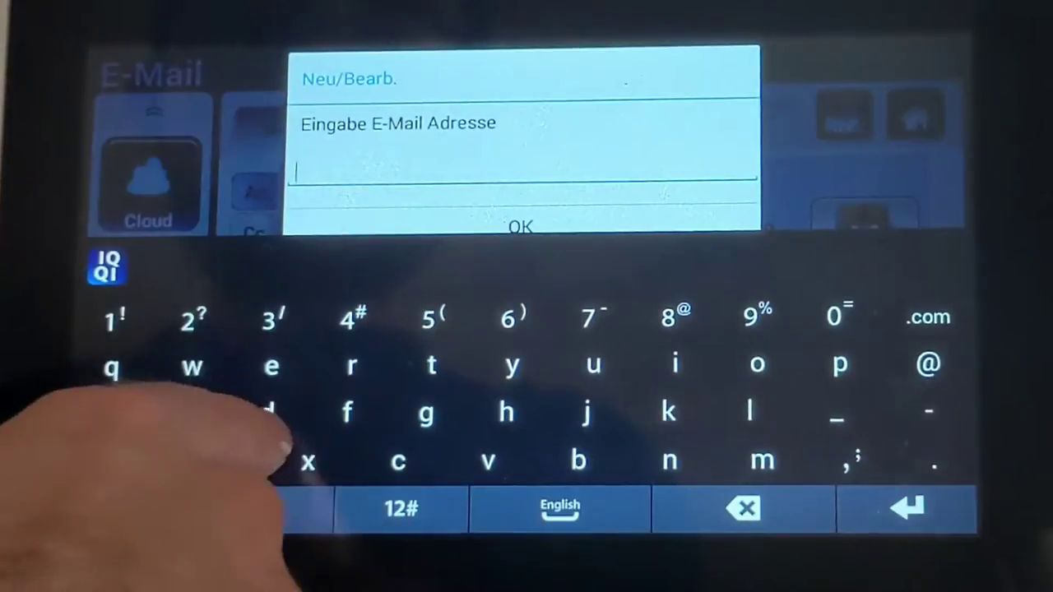
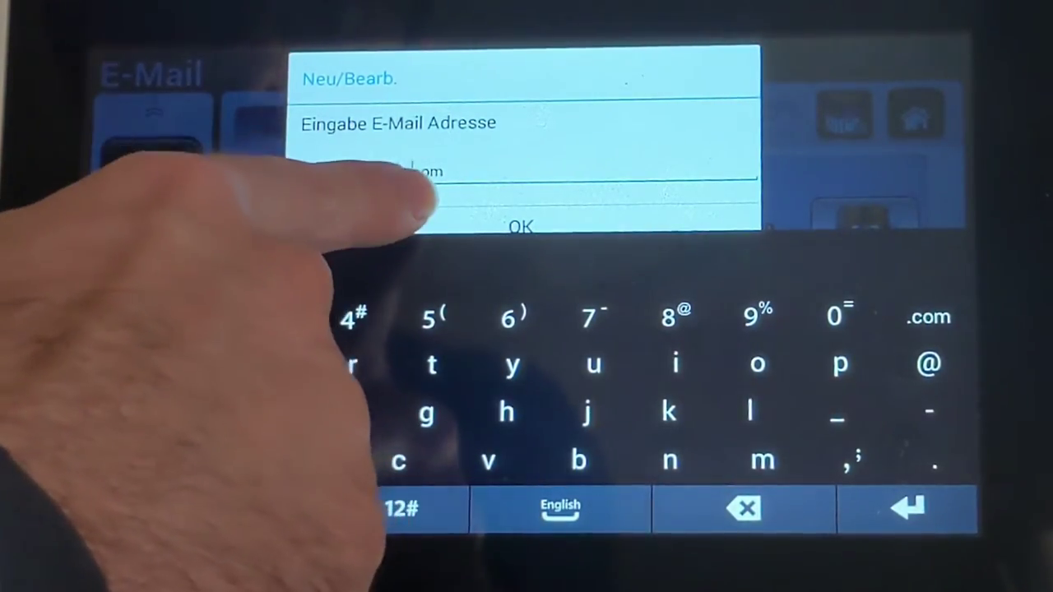
Step: Enter the recipient address in the An field, correct the mistyped 'e' to 'd', and confirm
click(407, 173)
click(745, 508)
text(d)
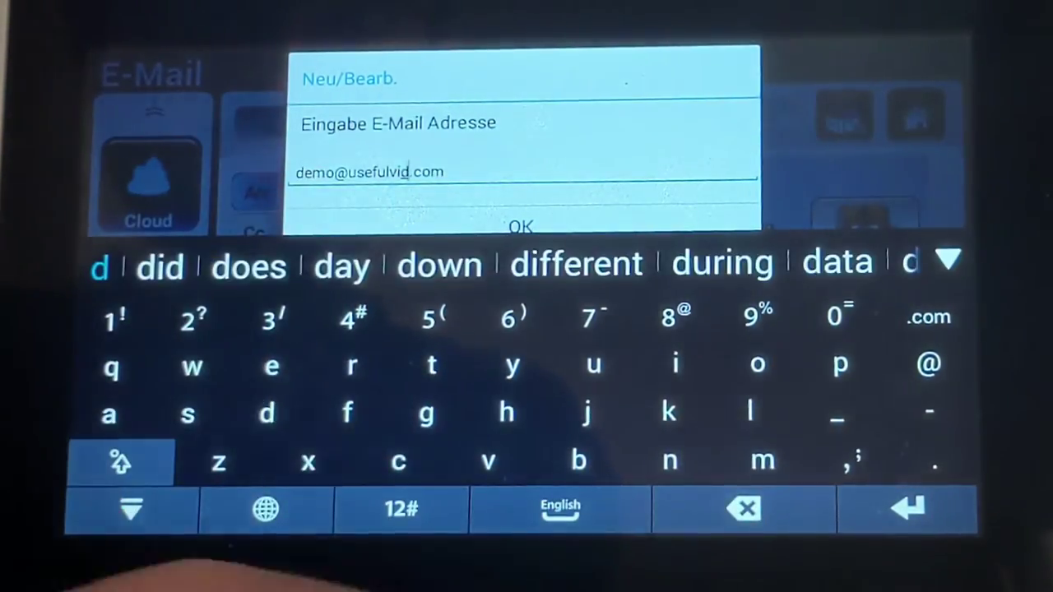
click(129, 508)
click(517, 365)
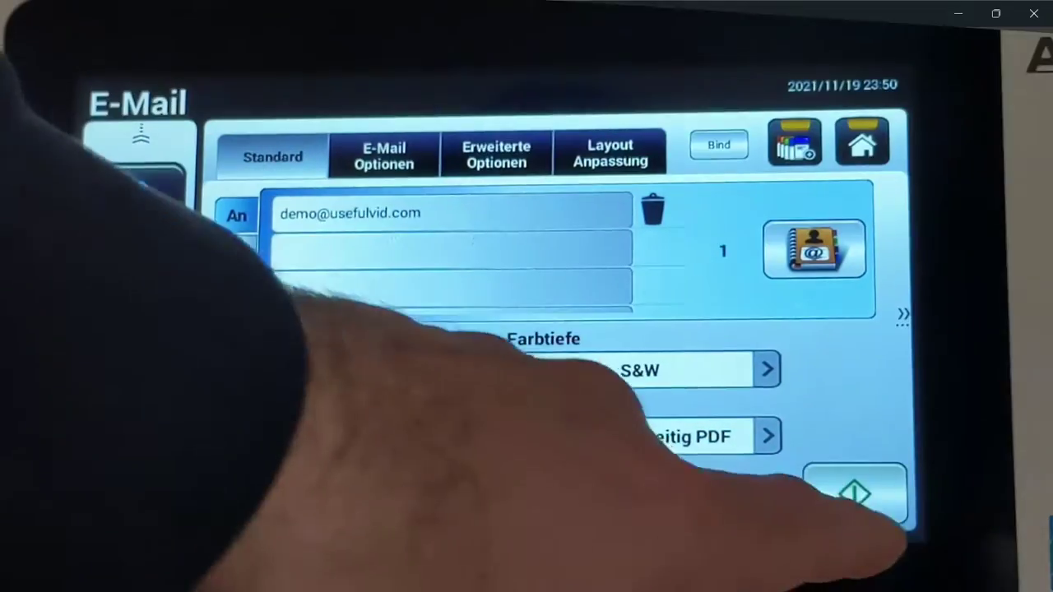
Step: Start the e-mail scan, dismiss error 592301, and review the E-Mail, Erweiterte and Layout option tabs
click(854, 493)
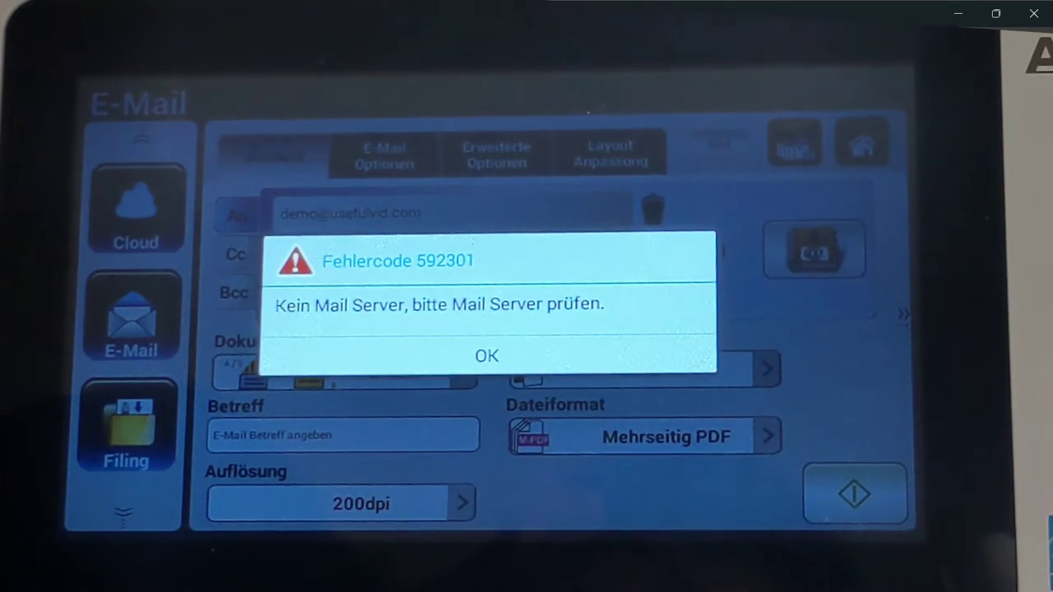
click(486, 355)
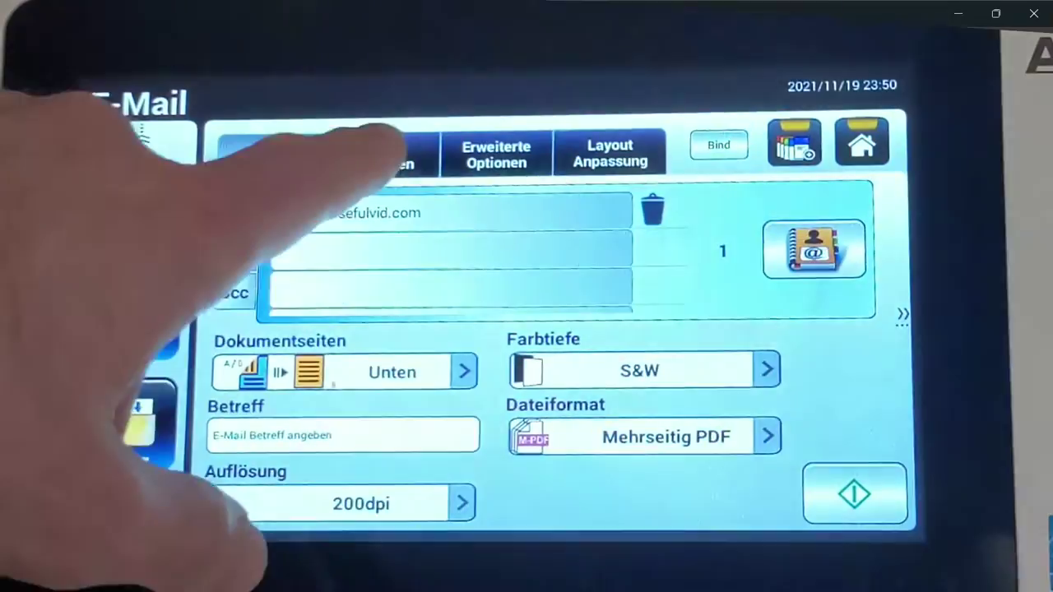
click(384, 156)
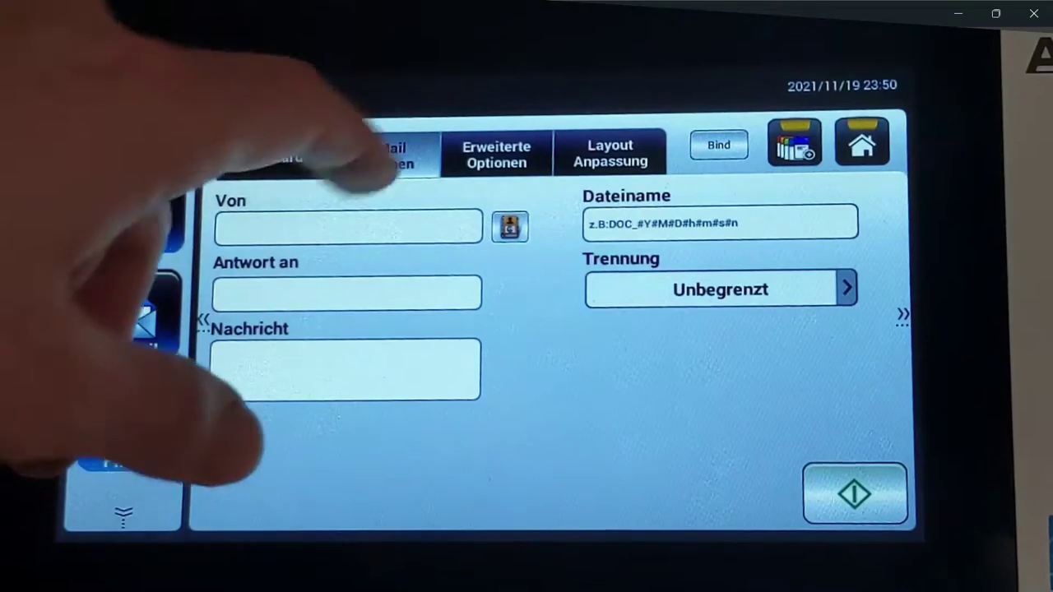
click(496, 155)
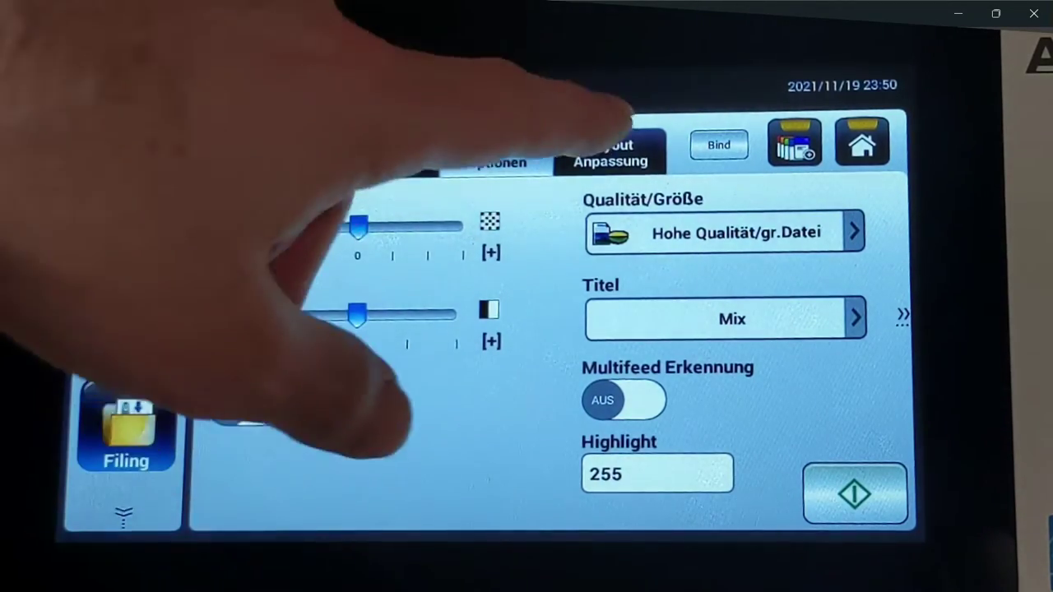
click(611, 153)
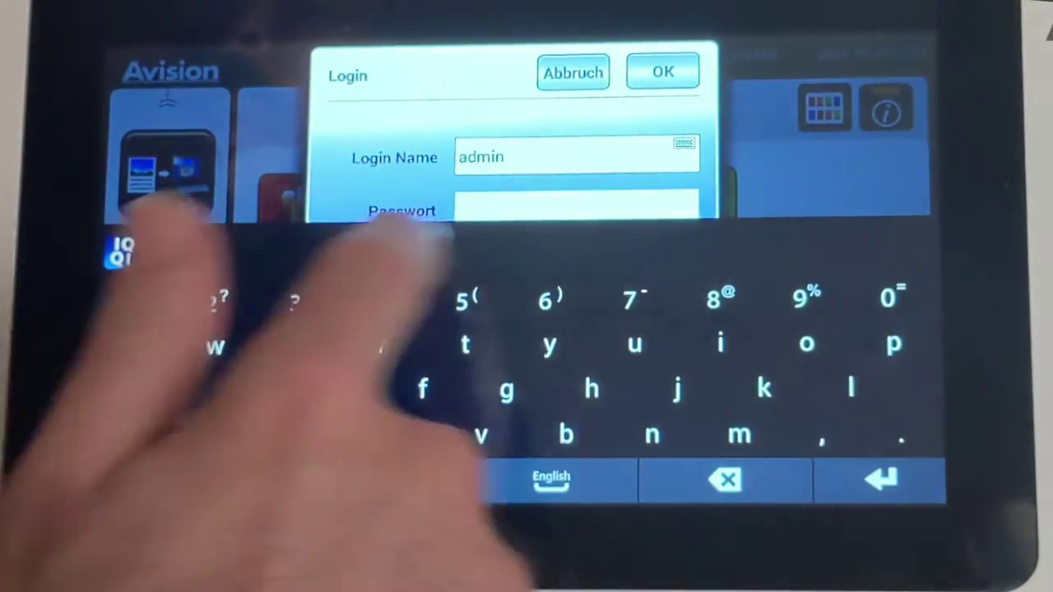
Step: Log in as admin and open the Einstellung > Netzwerk > Mail Server settings
text(admin)
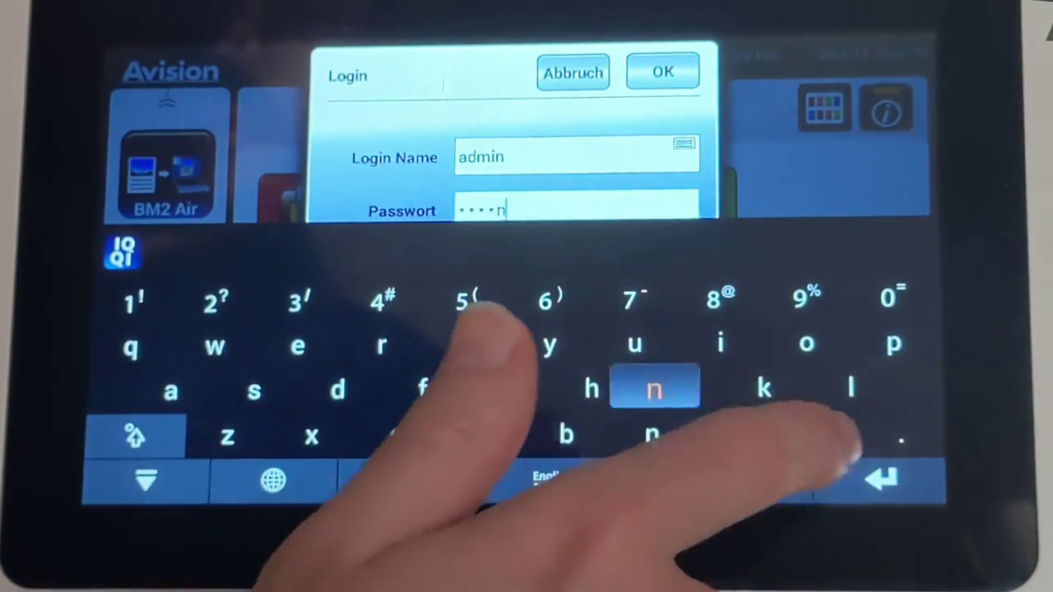
click(880, 479)
click(663, 72)
click(170, 378)
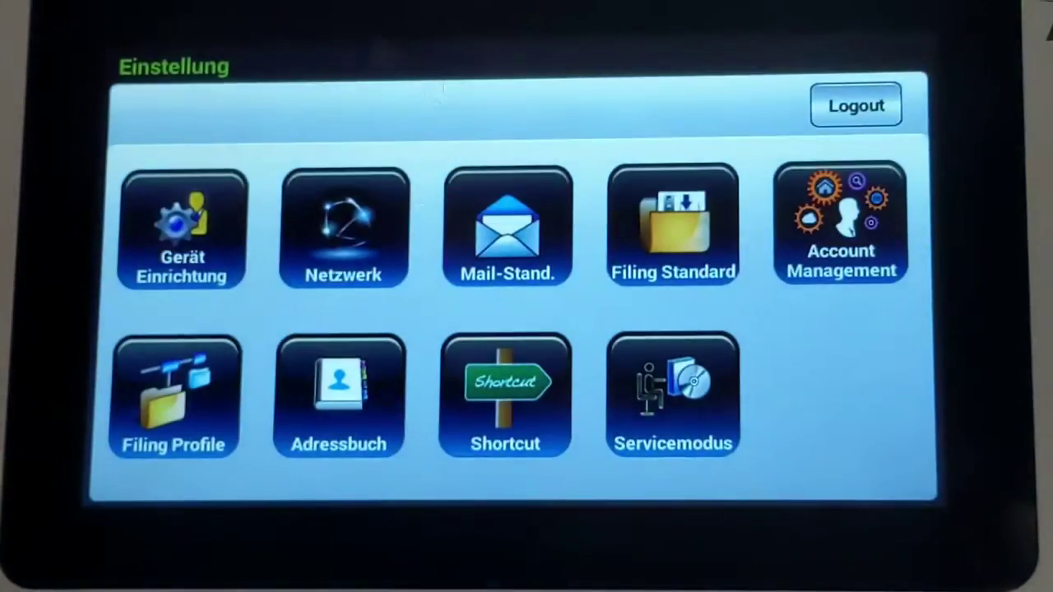
click(333, 221)
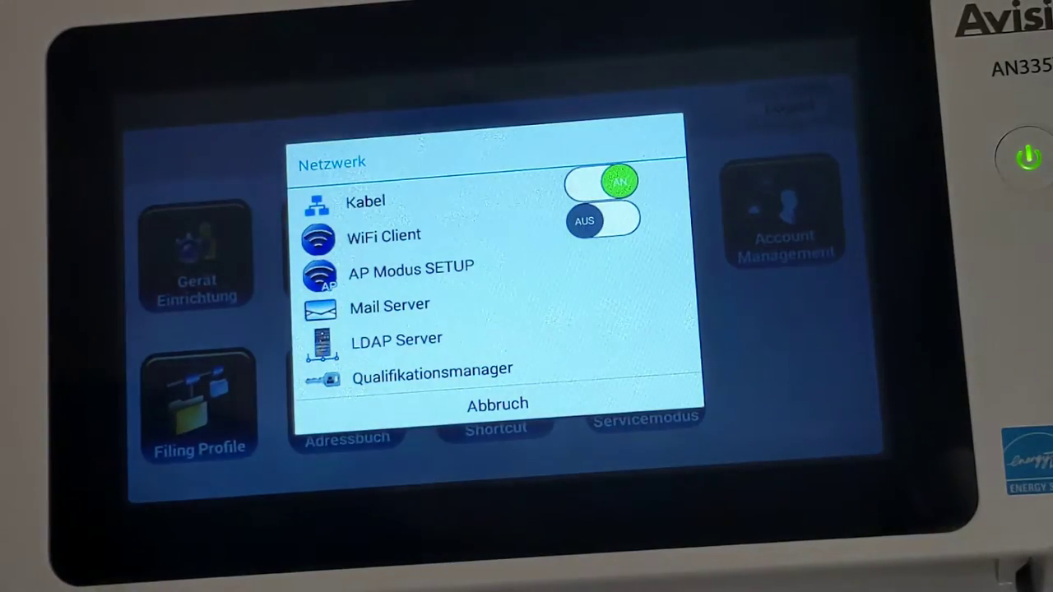
click(370, 306)
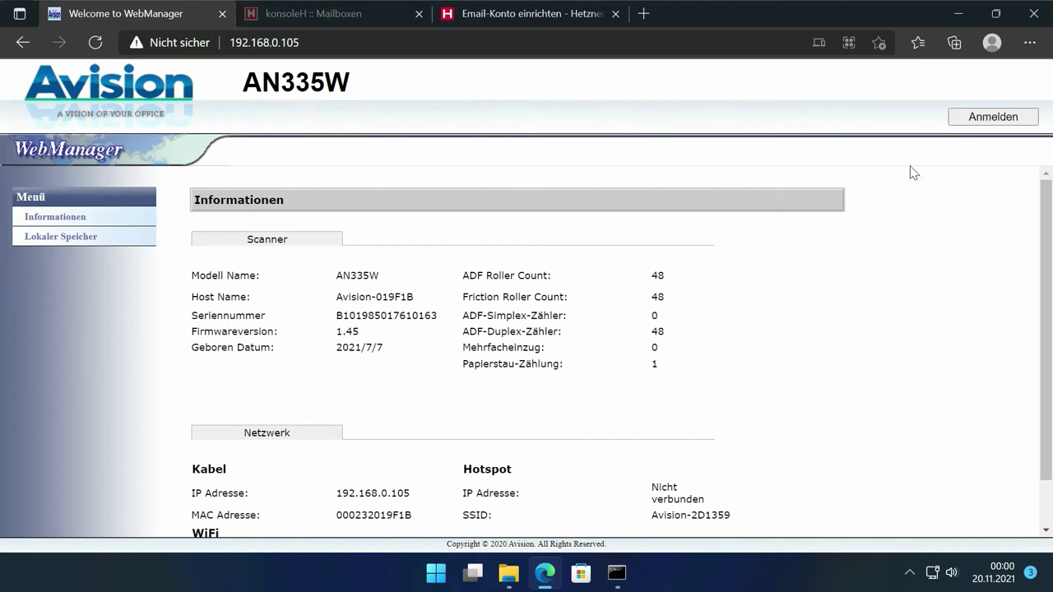
Step: Sign in to WebManager with the administrator name and password
click(972, 123)
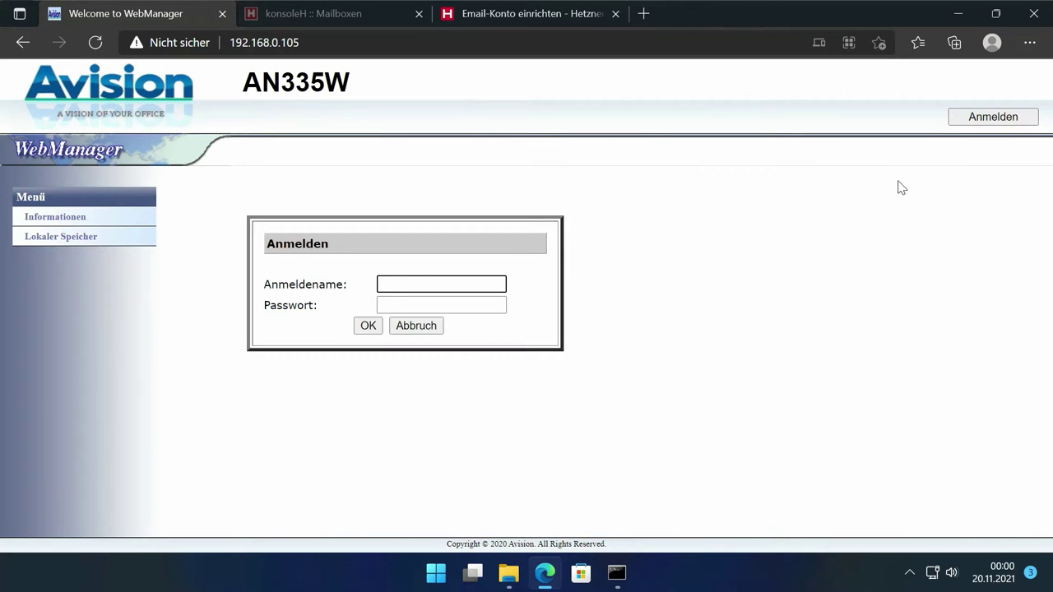
text(admin)
key(Tab)
text(admi)
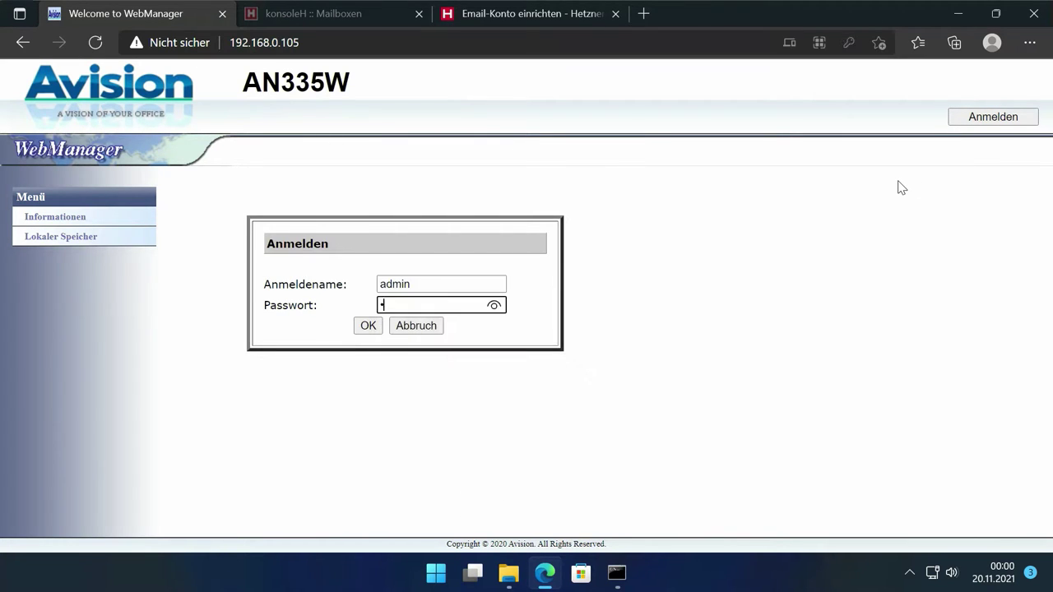
text(n)
key(Return)
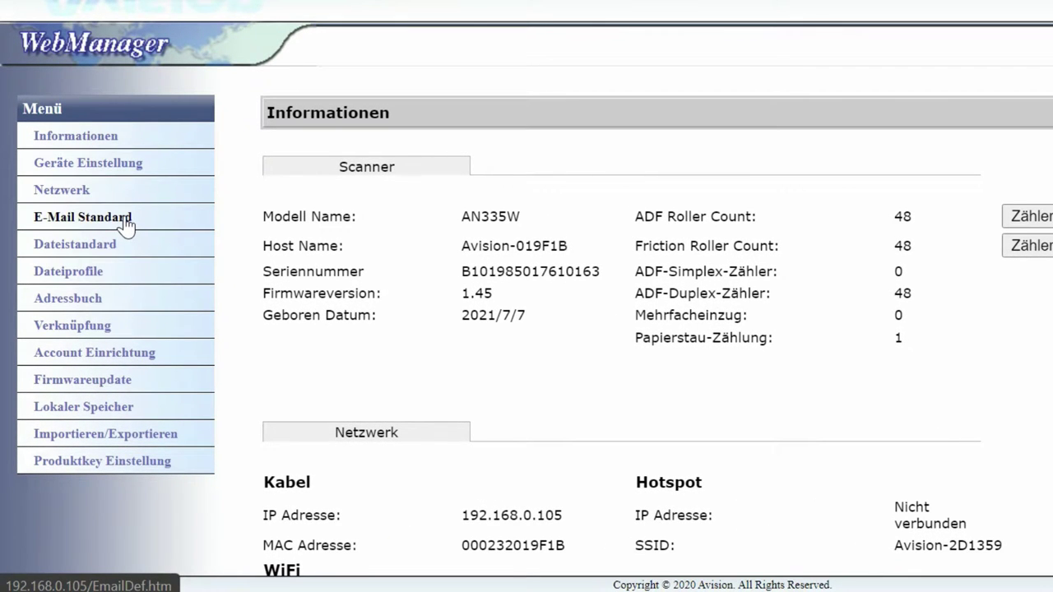
Step: Open Netzwerk > Mail Server and select the SMTP port value 25
click(85, 195)
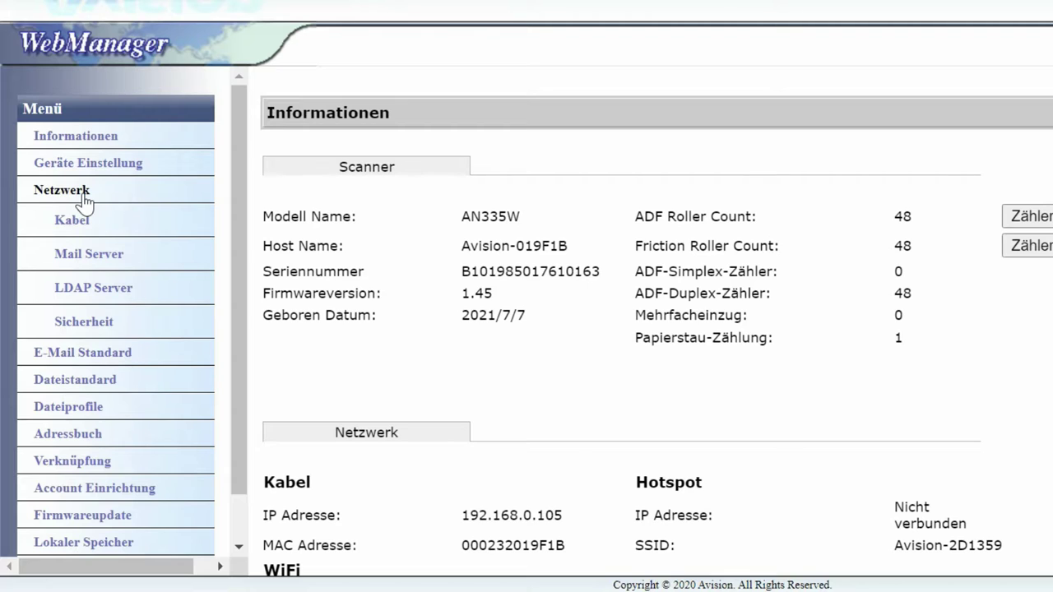
click(88, 255)
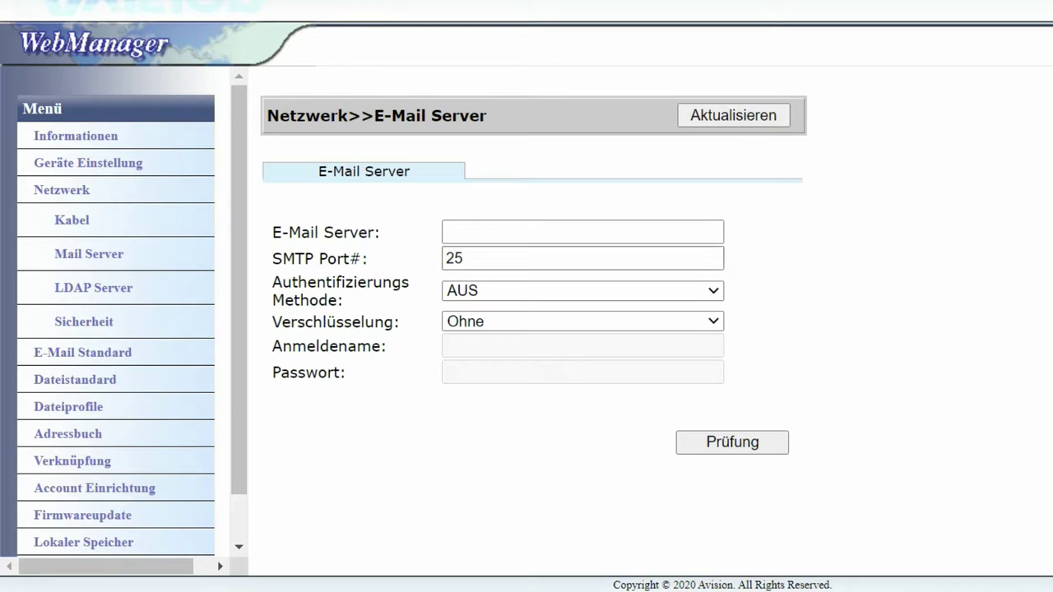
double_click(454, 258)
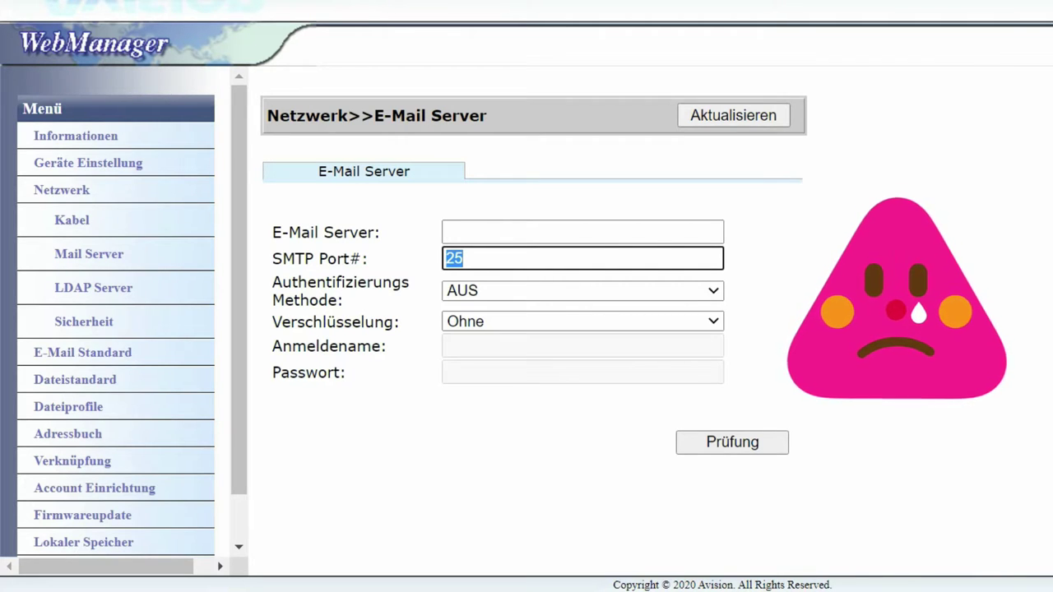
Step: Deselect the SMTP Port# value in the empty mail server form
click(464, 258)
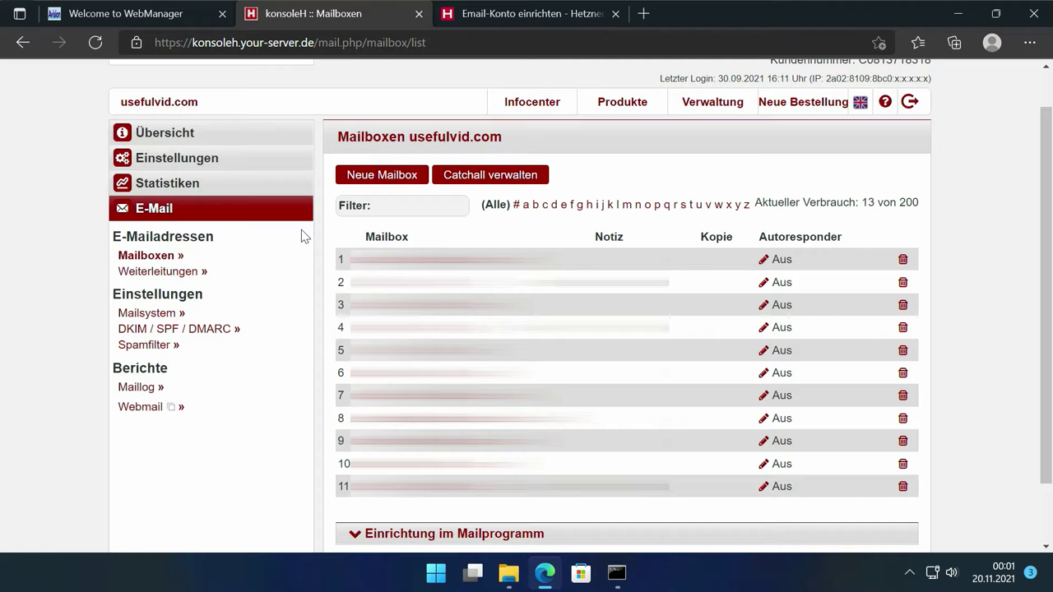
Step: Create a new konsoleH mailbox named avision
click(392, 184)
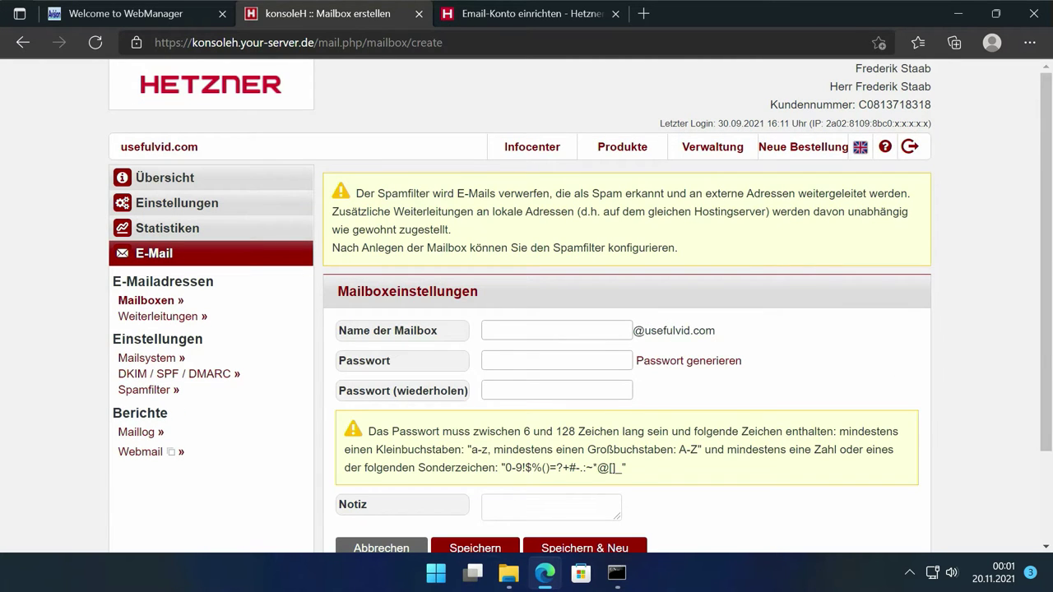
click(630, 330)
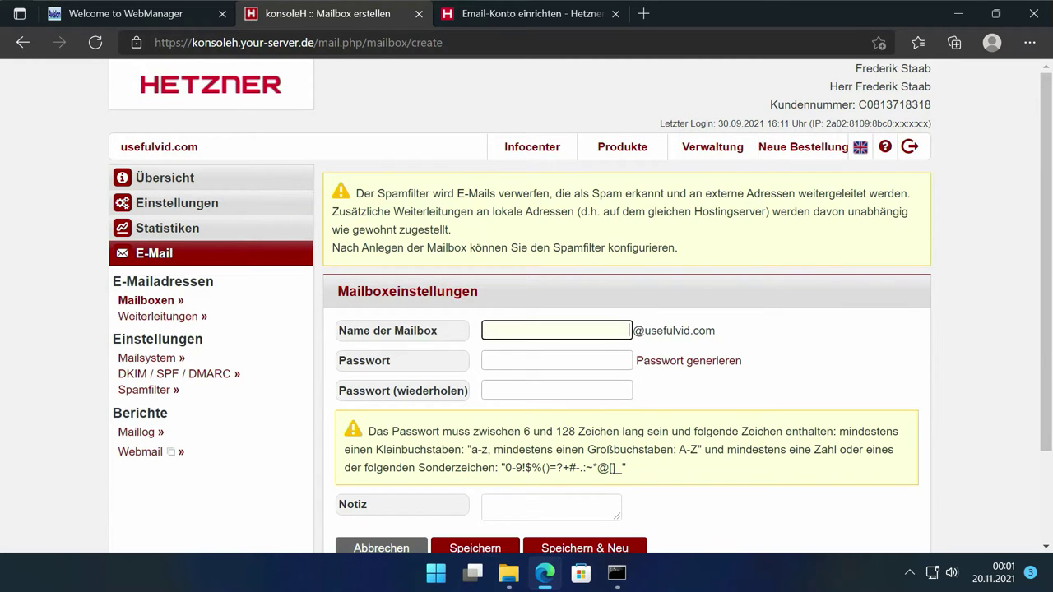
text(avision)
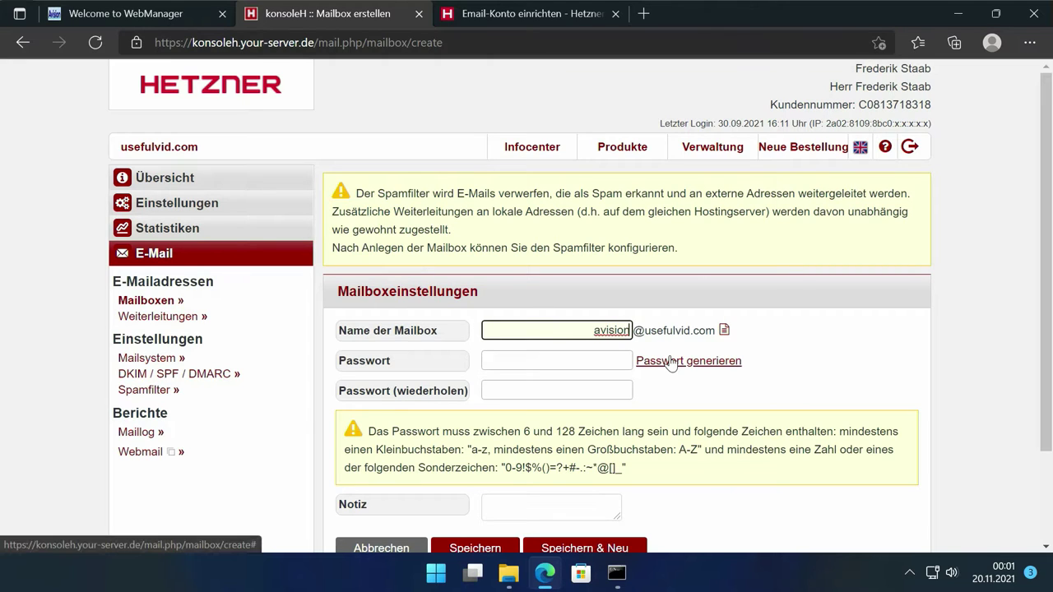
click(634, 346)
click(628, 330)
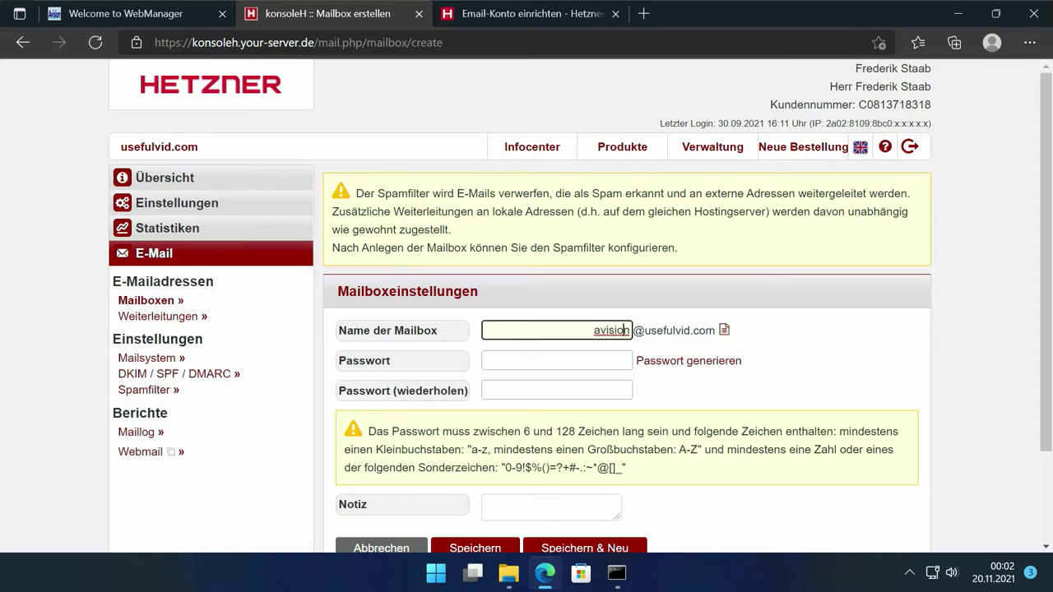
Step: Generate a random password for the avision mailbox and select it
click(699, 360)
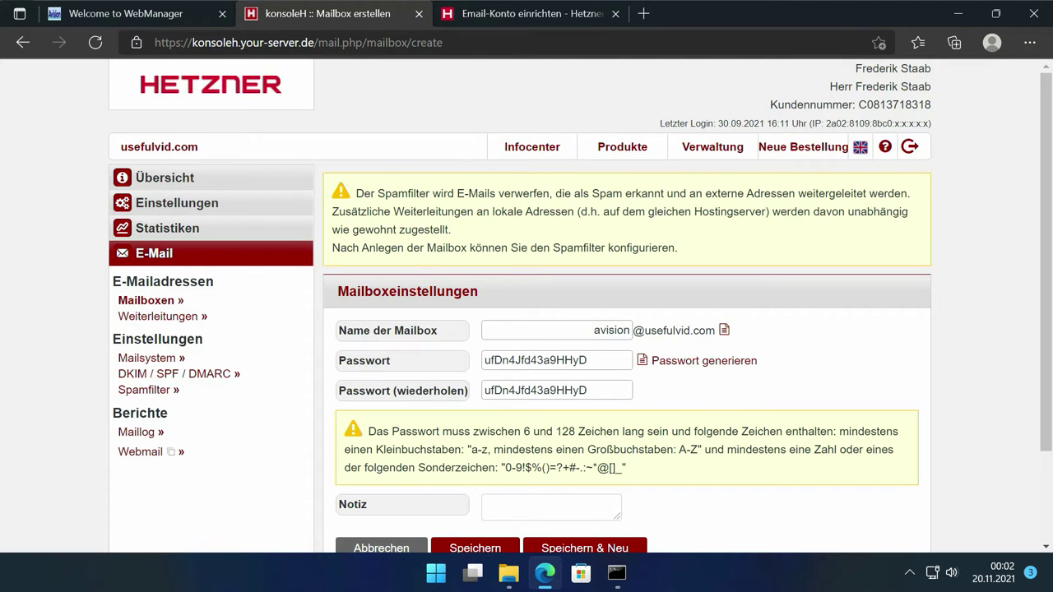
drag(587, 360, 458, 362)
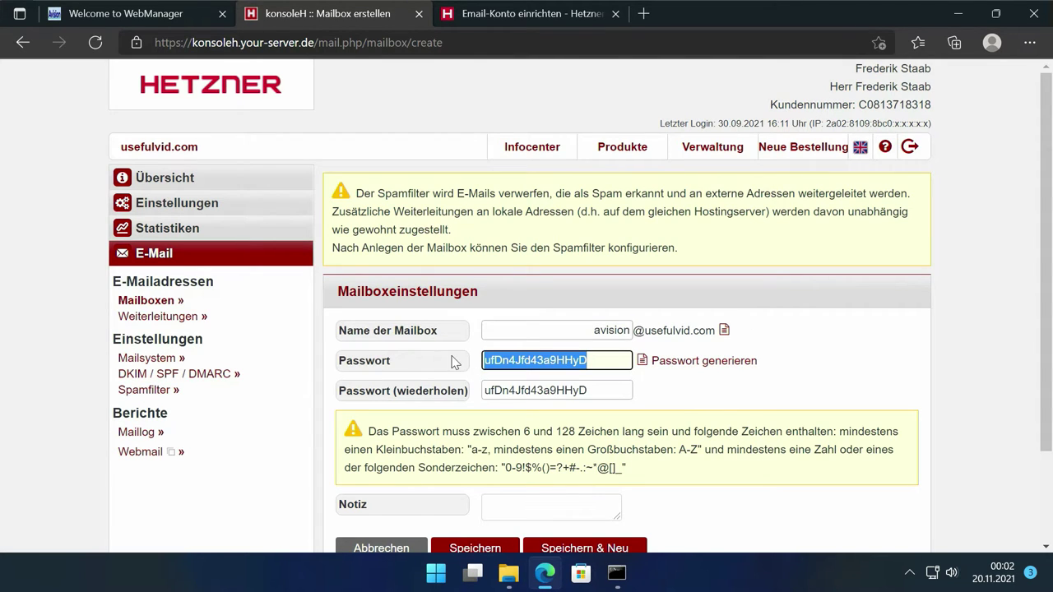
click(128, 14)
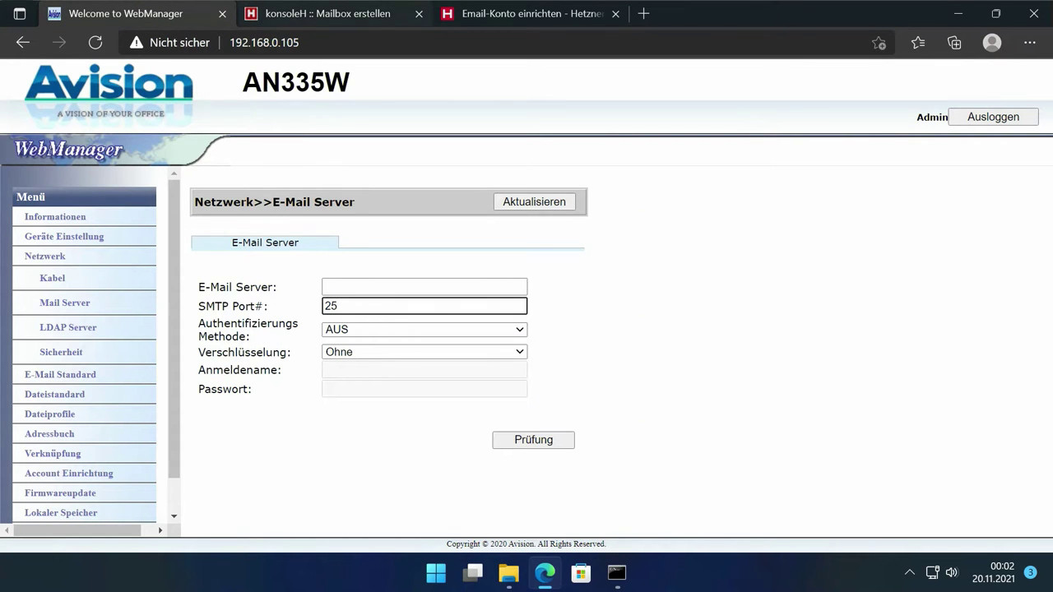
click(287, 16)
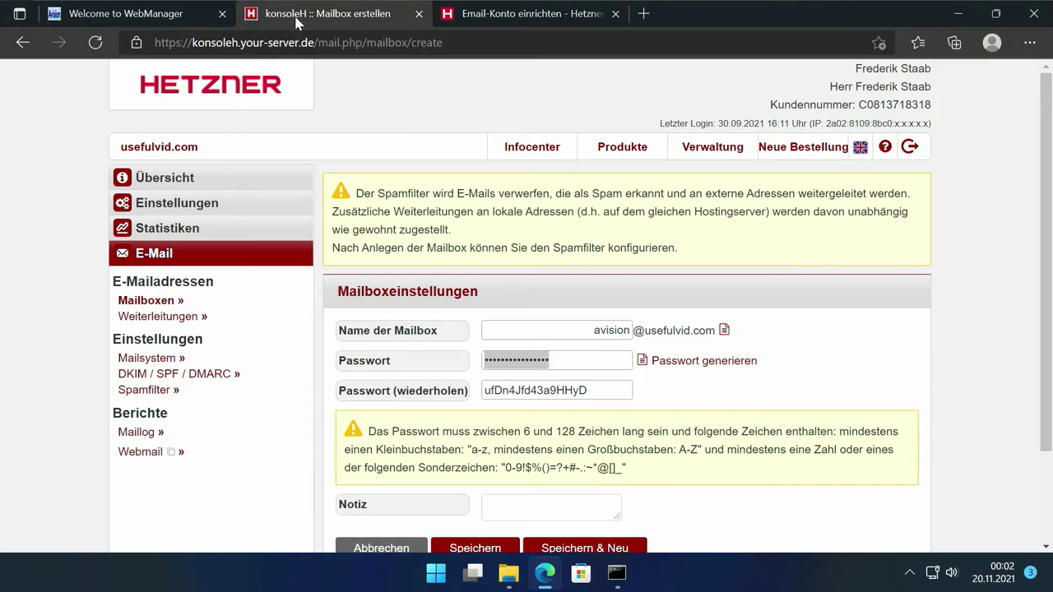
key(shift+Tab)
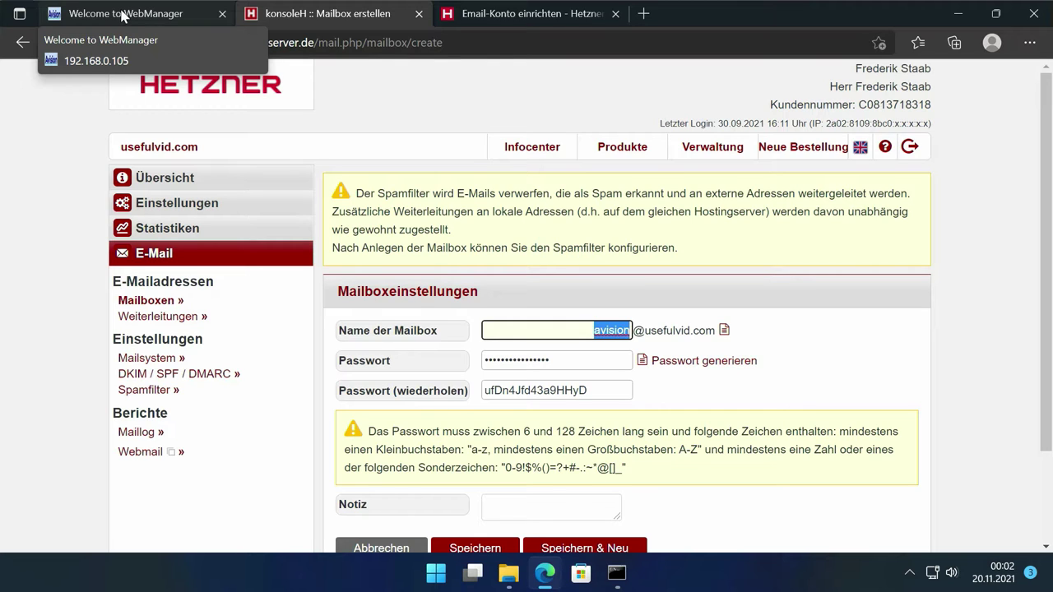
click(122, 15)
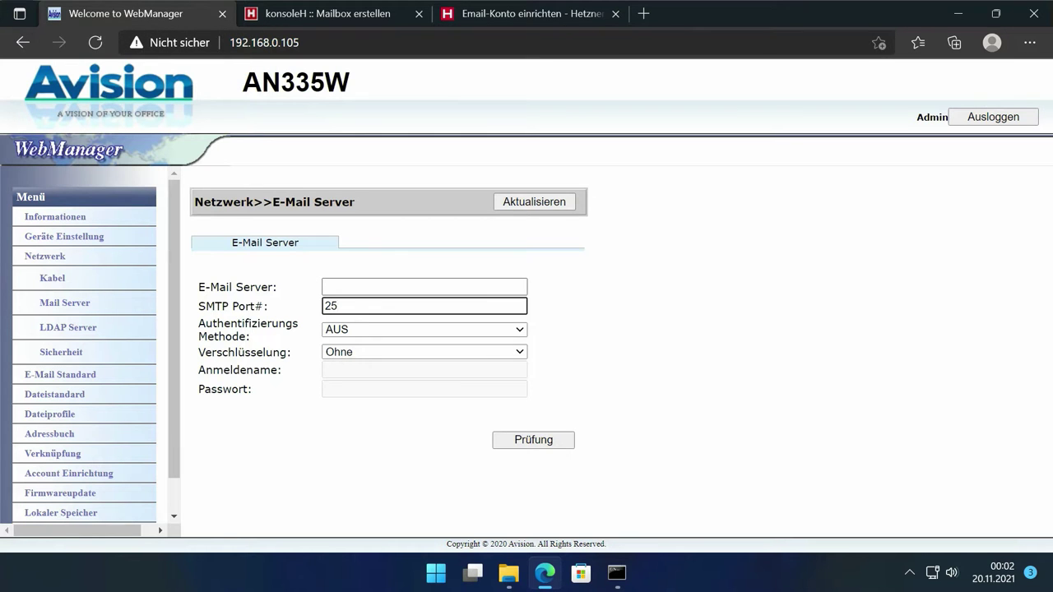
key(shift+Tab)
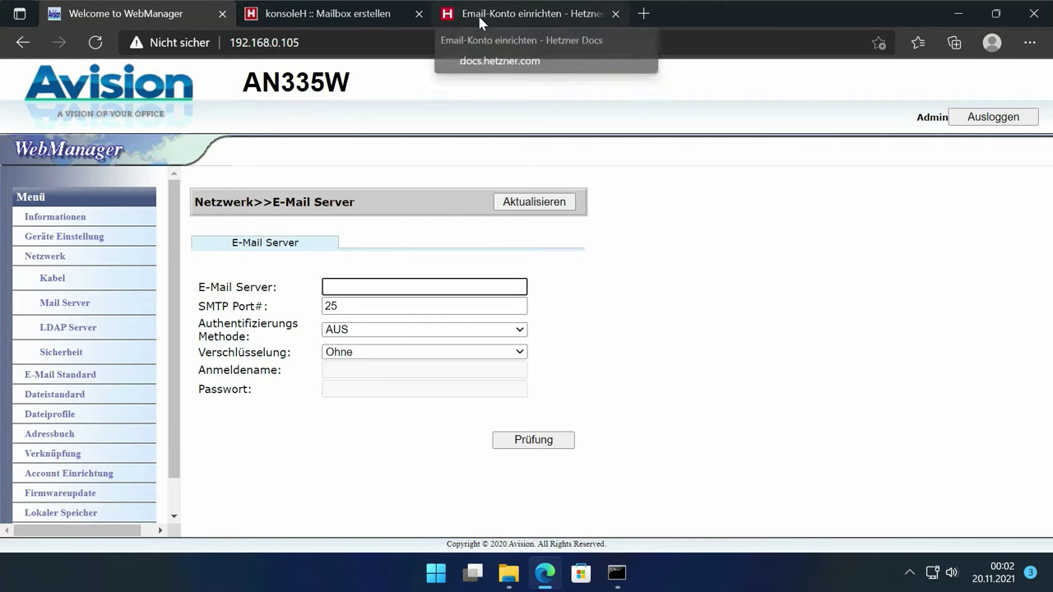
Step: Copy the outgoing SMTP server address mail.your-server.de from the Hetzner setup guide
click(479, 18)
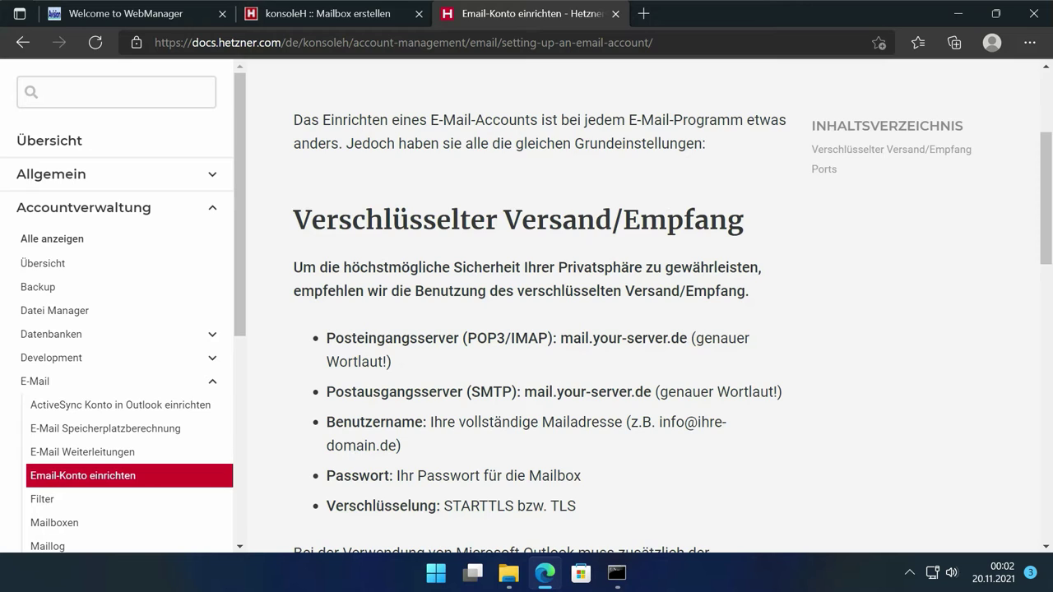
drag(642, 393, 651, 393)
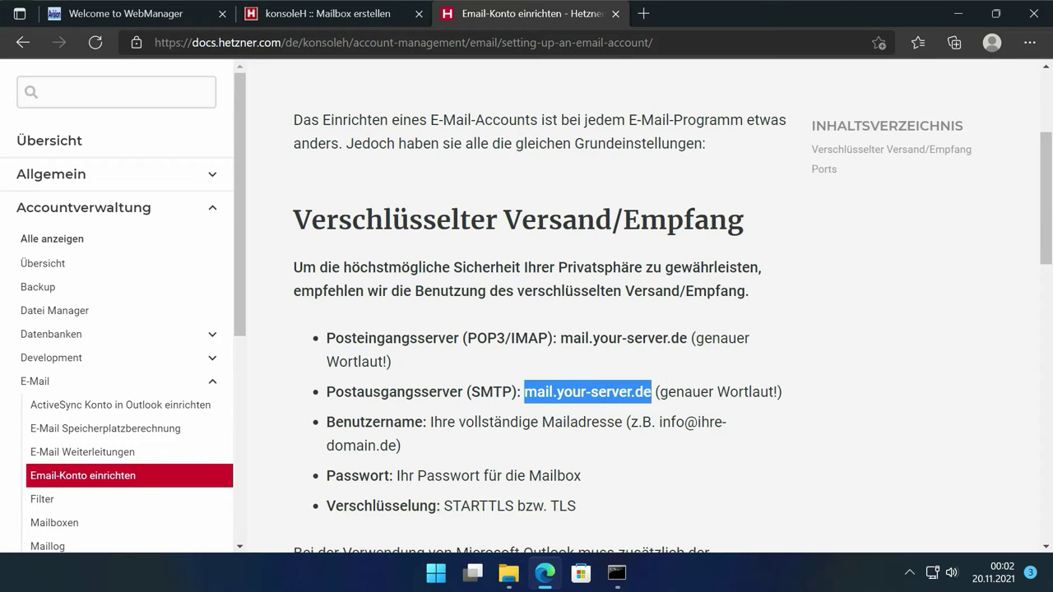
key(ctrl+c)
Step: Paste mail.your-server.de into the E-Mail Server field, leaving authentication AUS
click(158, 23)
key(ctrl+v)
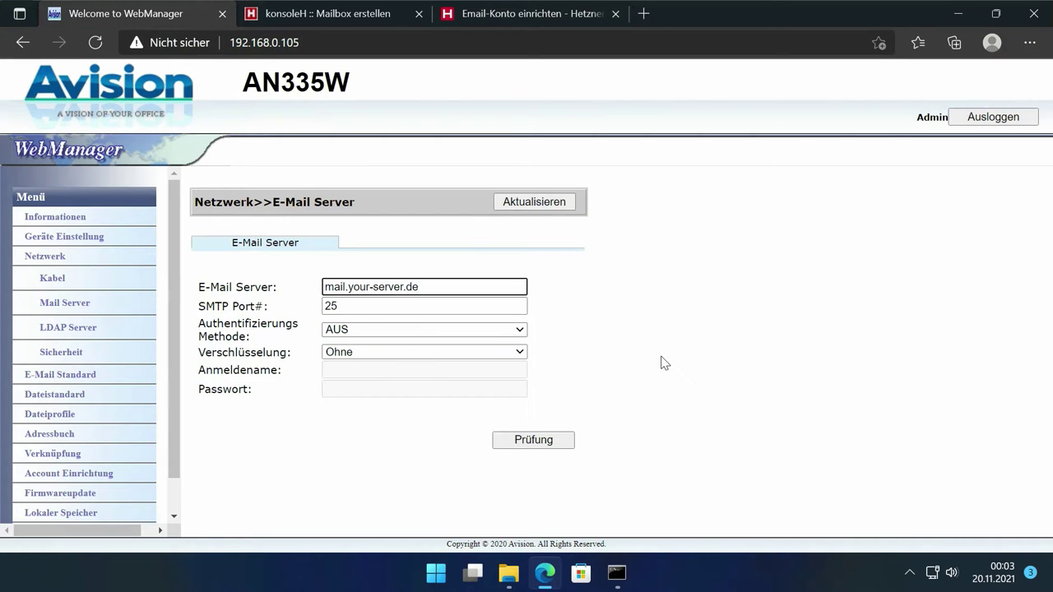
click(663, 361)
click(277, 308)
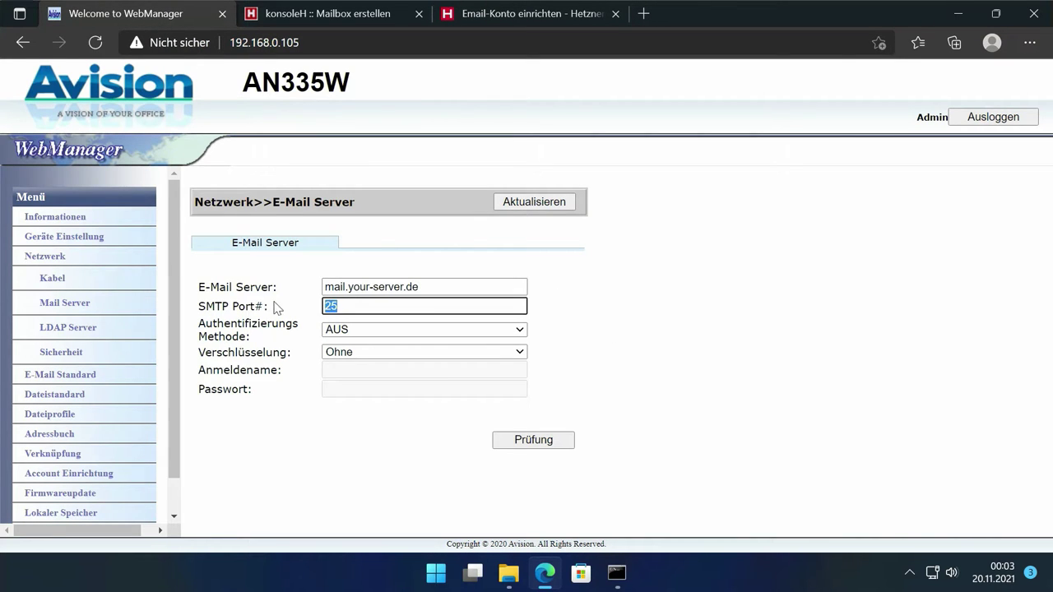
click(365, 331)
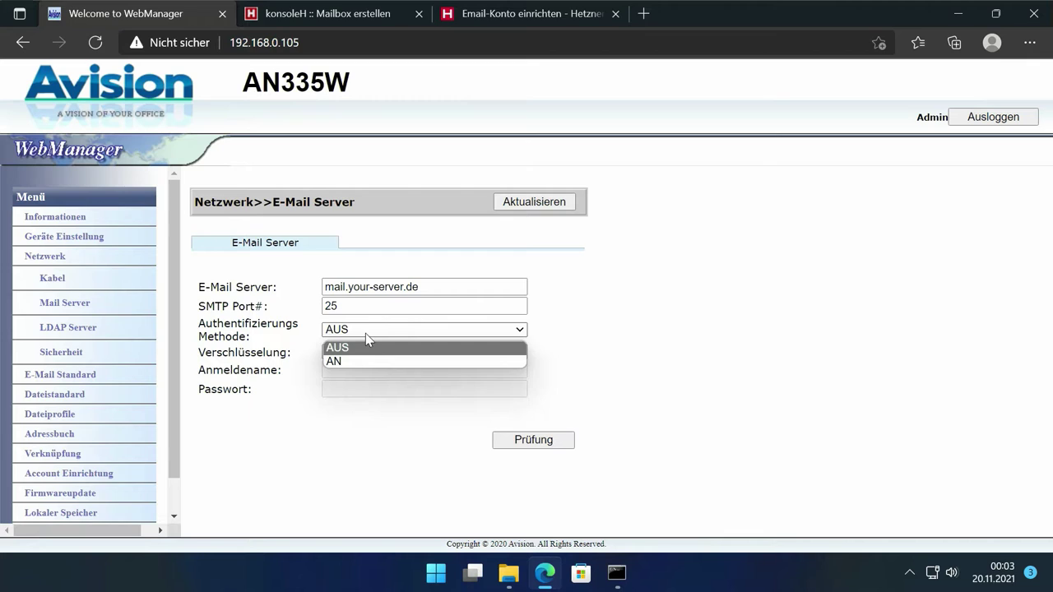
click(365, 333)
Step: Look up the recommended SMTP port options in the Hetzner setup guide
click(533, 20)
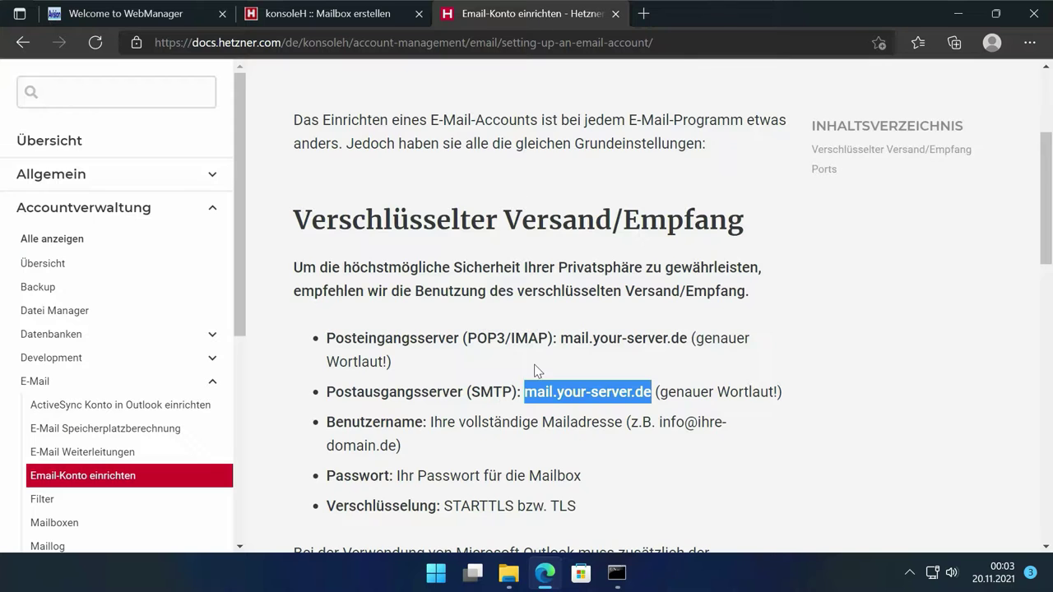
scroll(535, 364, down, 4)
scroll(535, 364, down, 5)
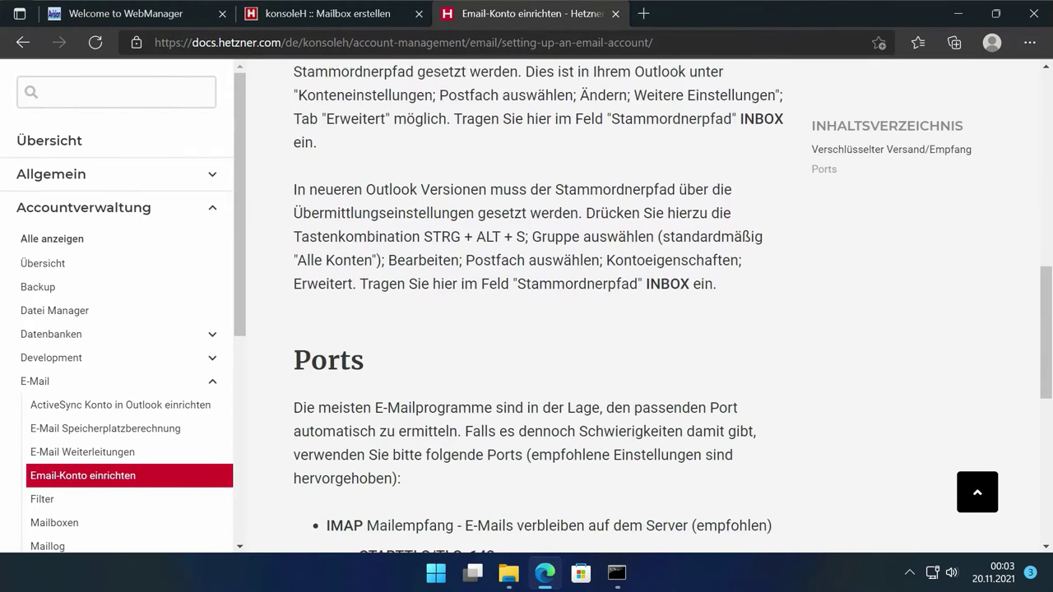
scroll(441, 443, down, 2)
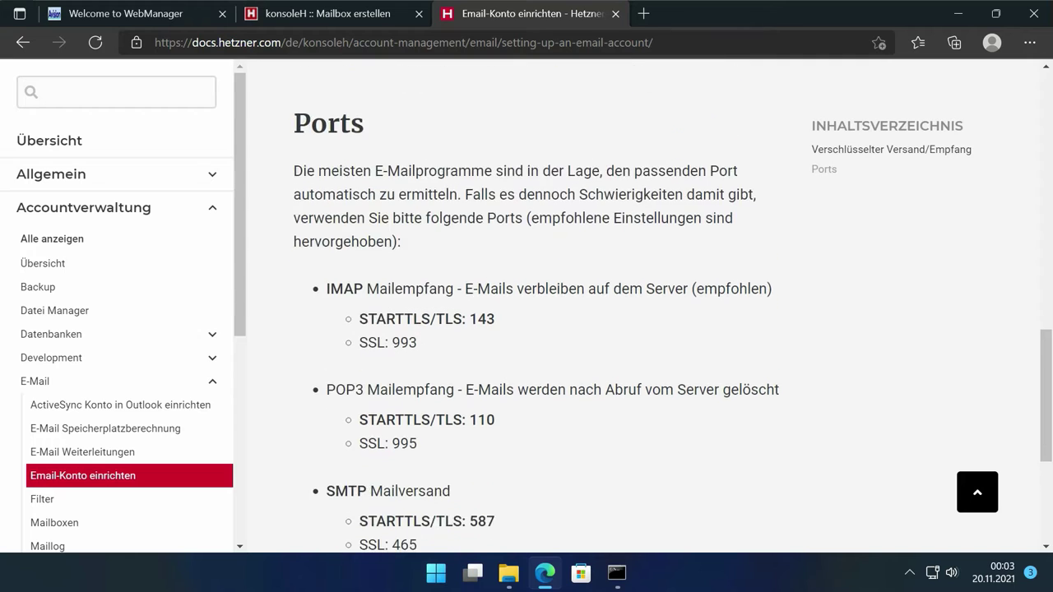
drag(359, 445, 565, 486)
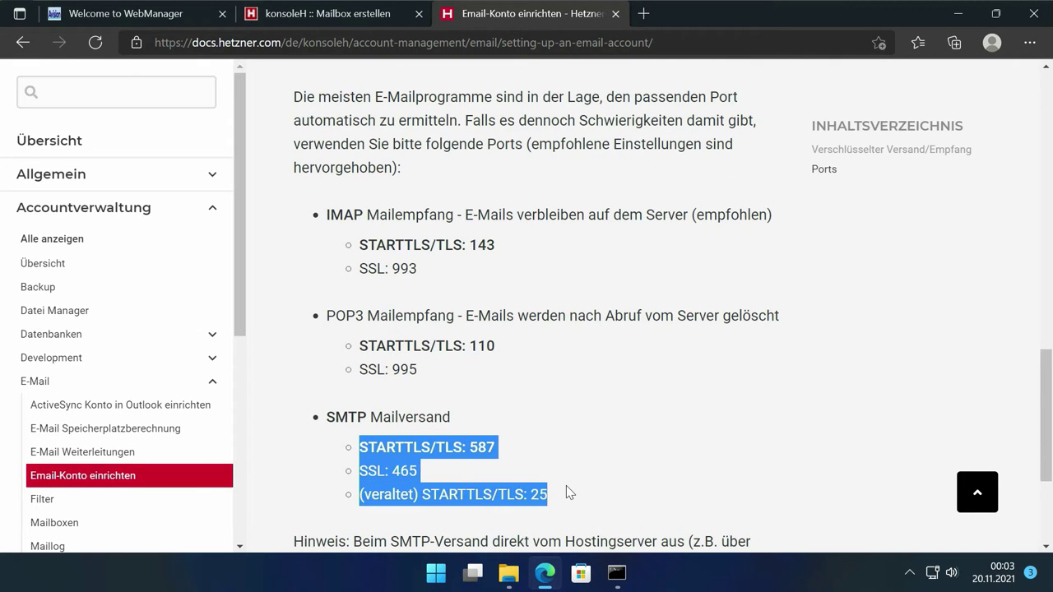
click(566, 485)
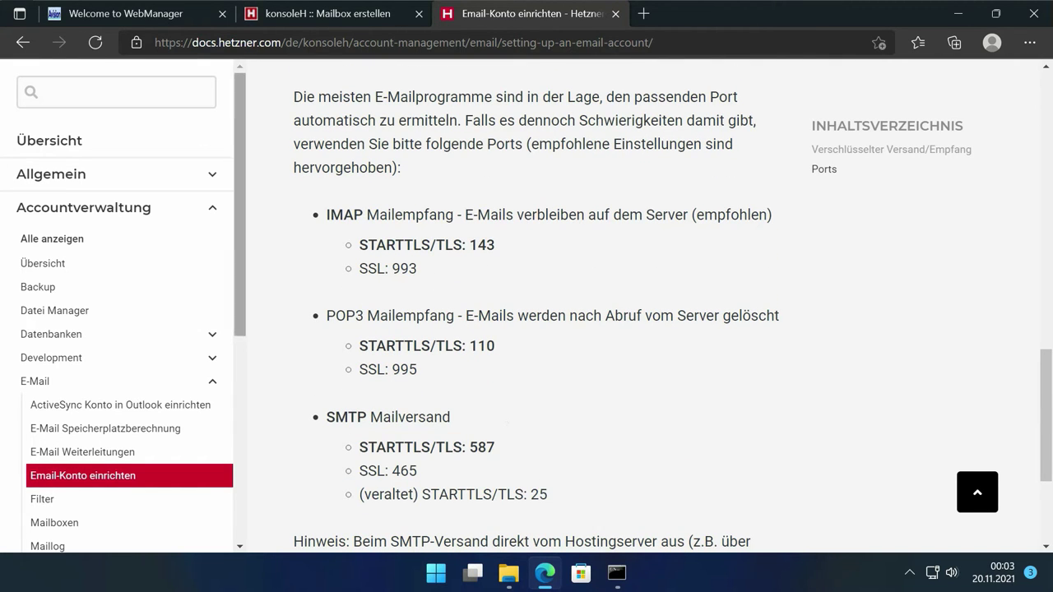
Step: Set the SMTP port to 587 with TLS/STARTTLS encryption
click(115, 17)
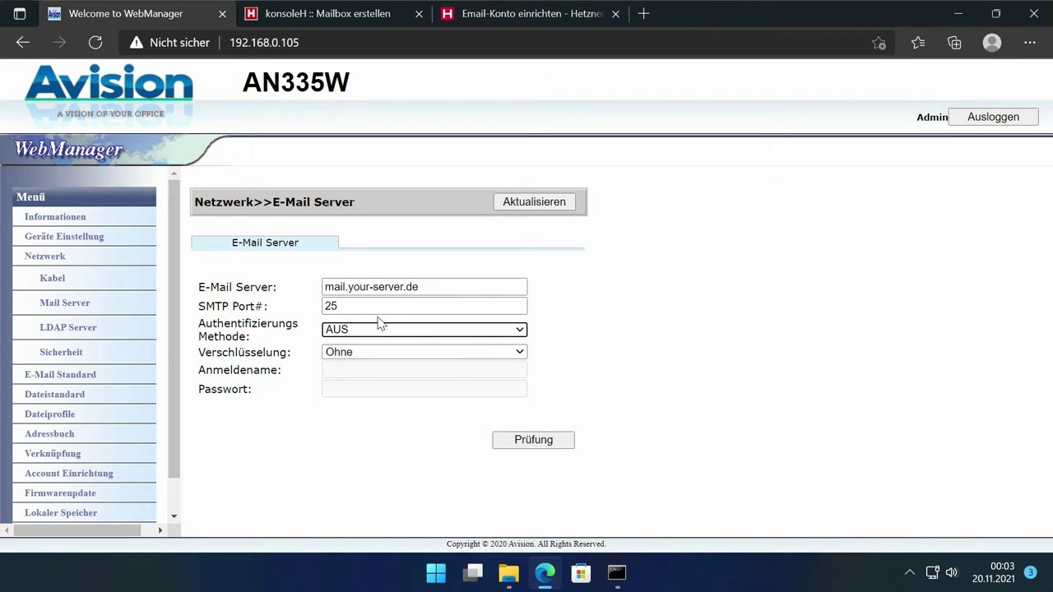
double_click(332, 306)
text(587)
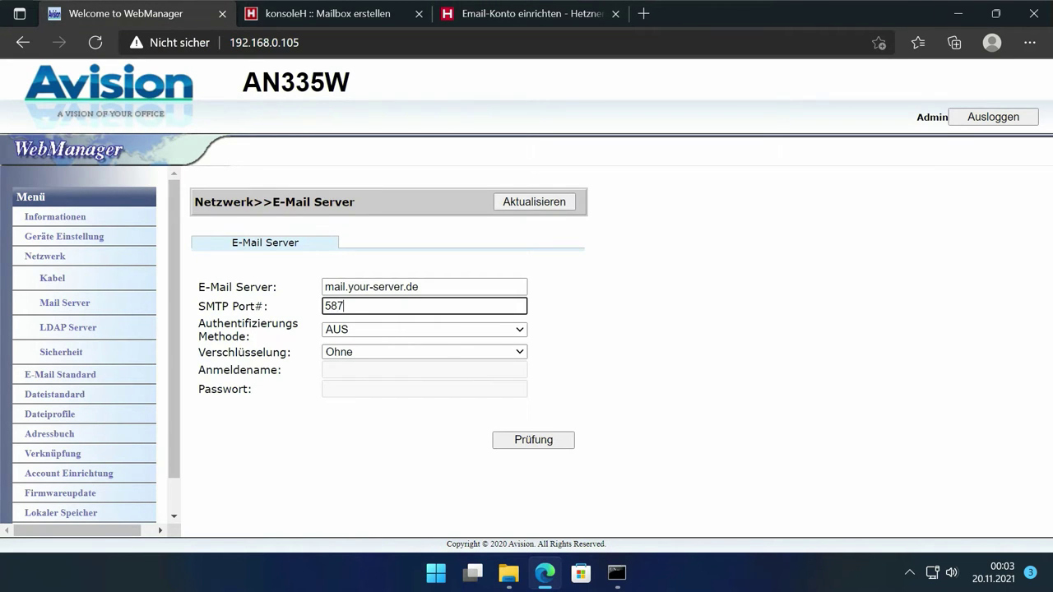
click(367, 351)
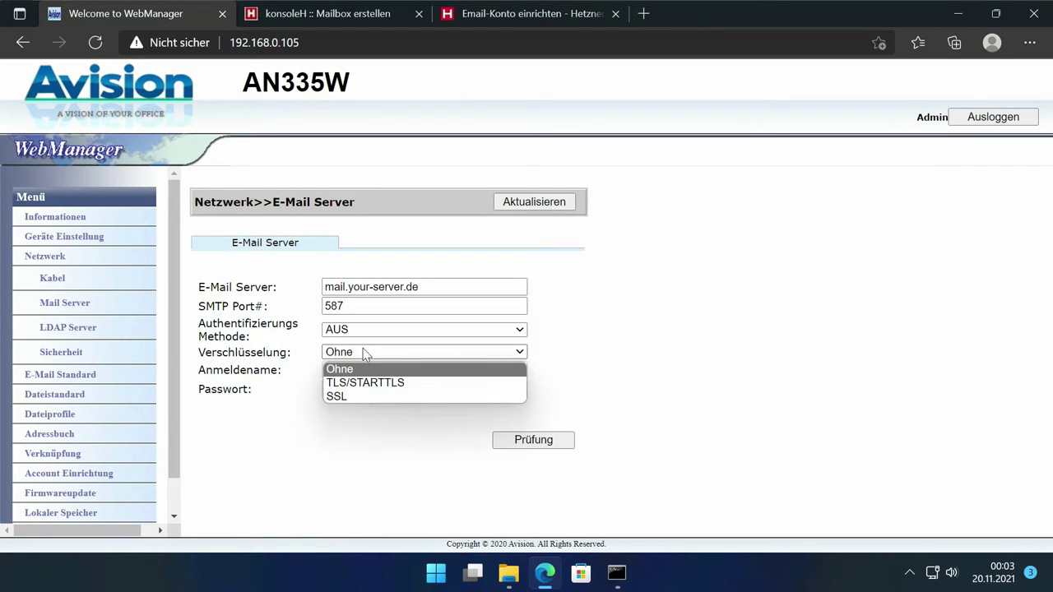
click(461, 384)
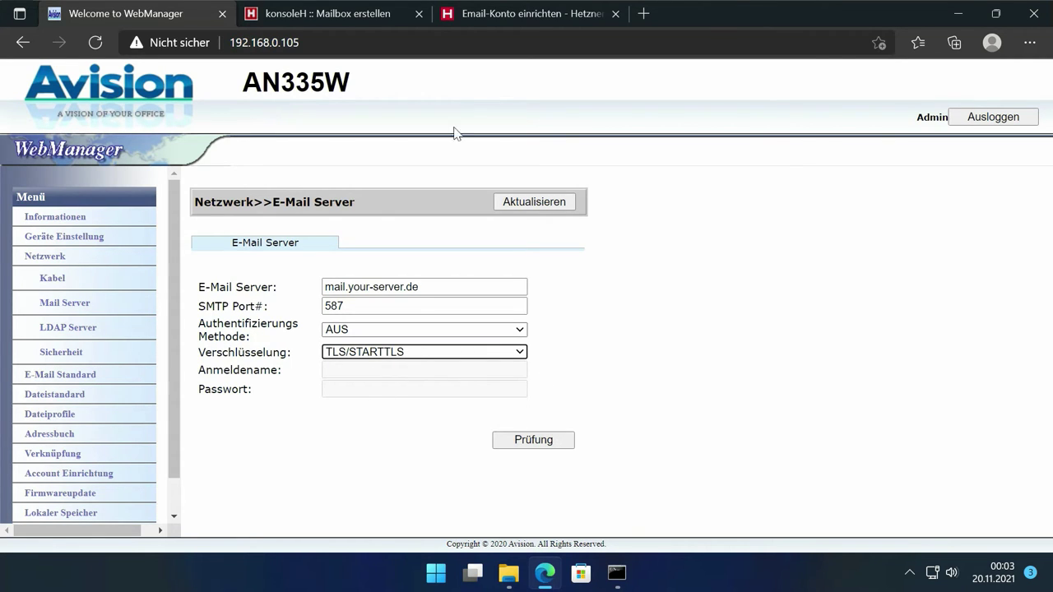
click(504, 15)
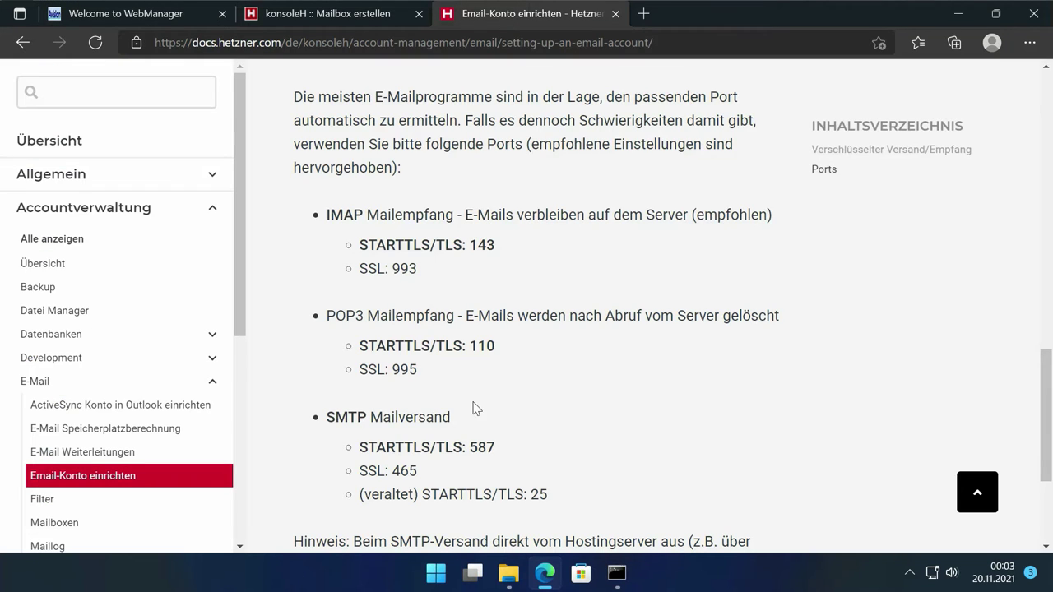
Step: Confirm STARTTLS/TLS port 587 over port 25 in Hetzner docs, then open authentication choices
drag(359, 447, 496, 447)
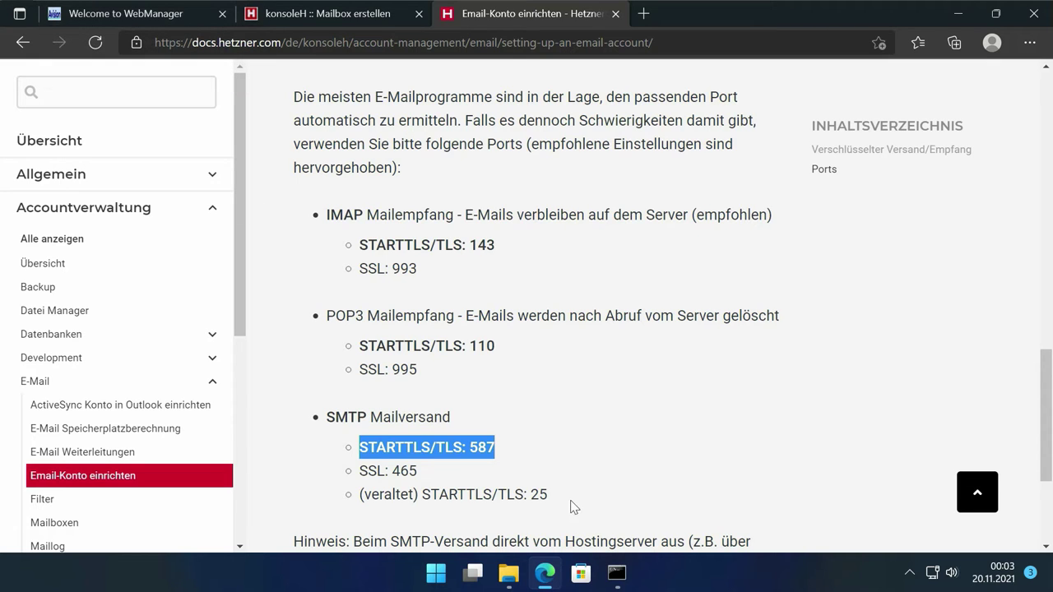
drag(549, 494, 359, 494)
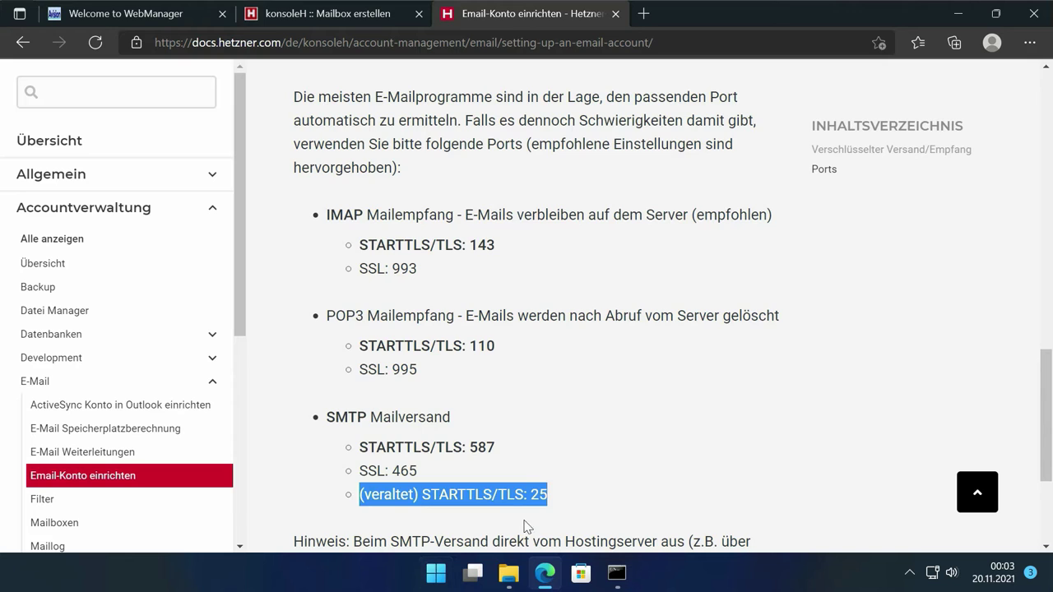
click(528, 527)
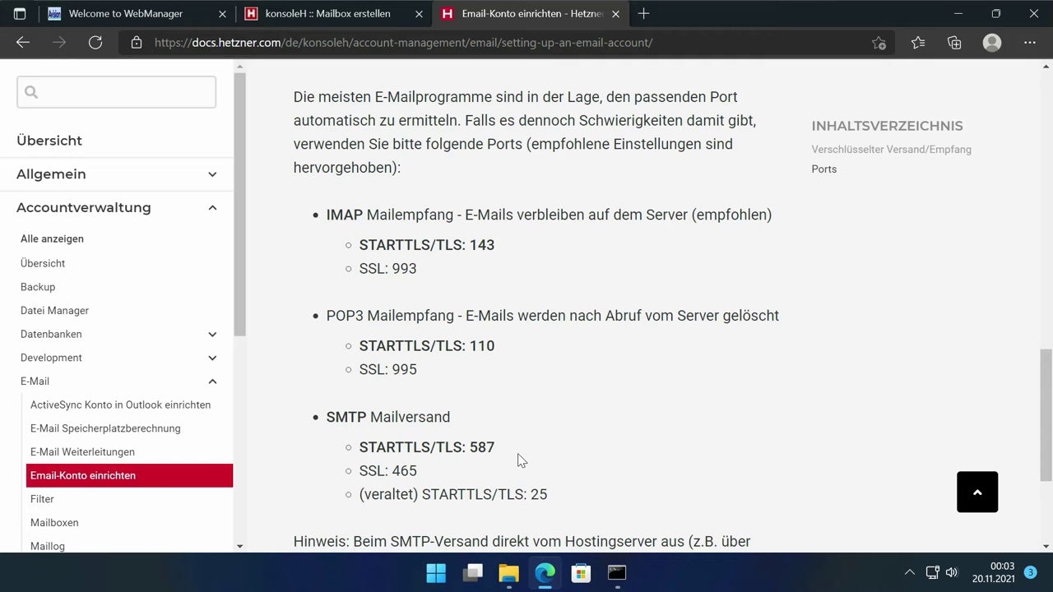
drag(492, 449, 368, 448)
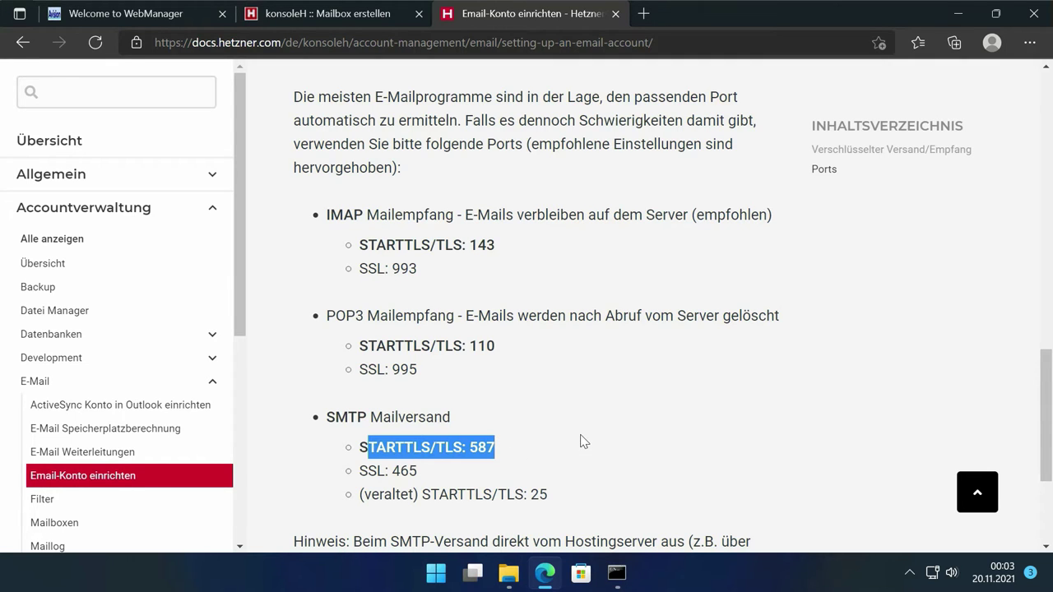
click(123, 14)
click(364, 329)
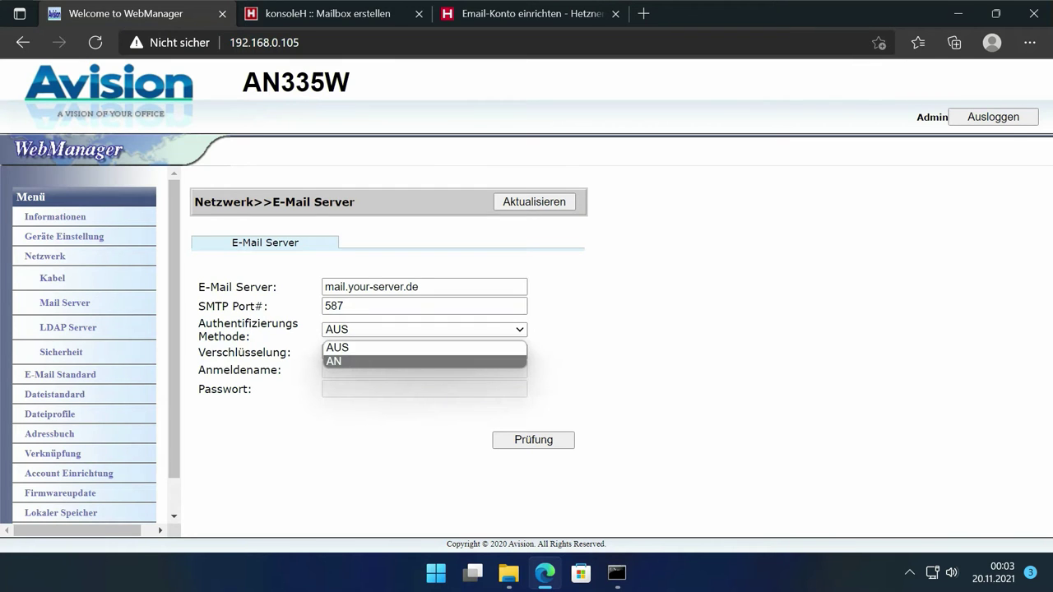
Step: Turn SMTP authentication AN and enter the avision mailbox address as login name
click(353, 361)
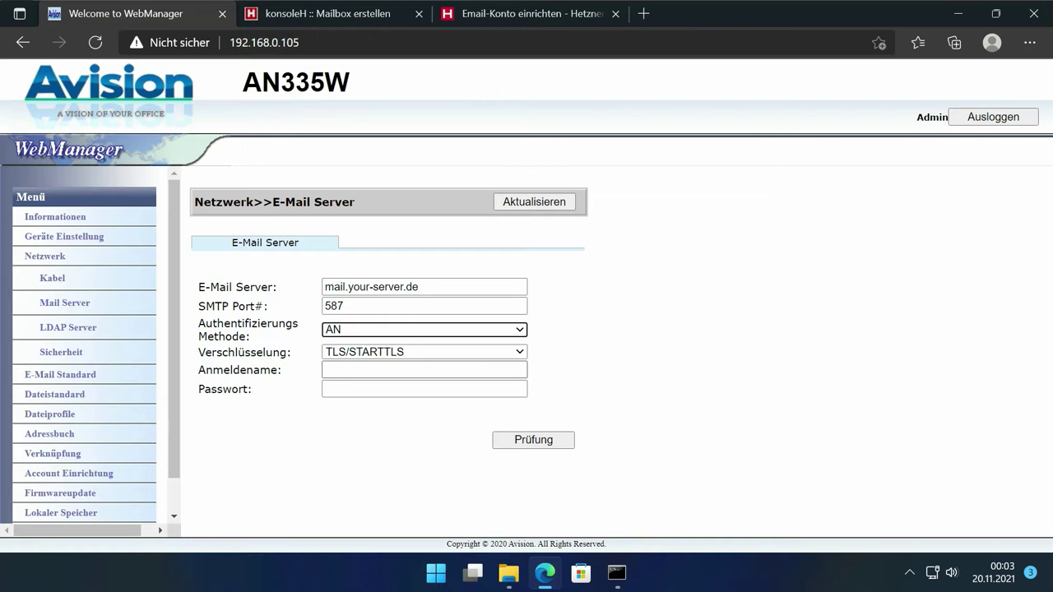
click(423, 369)
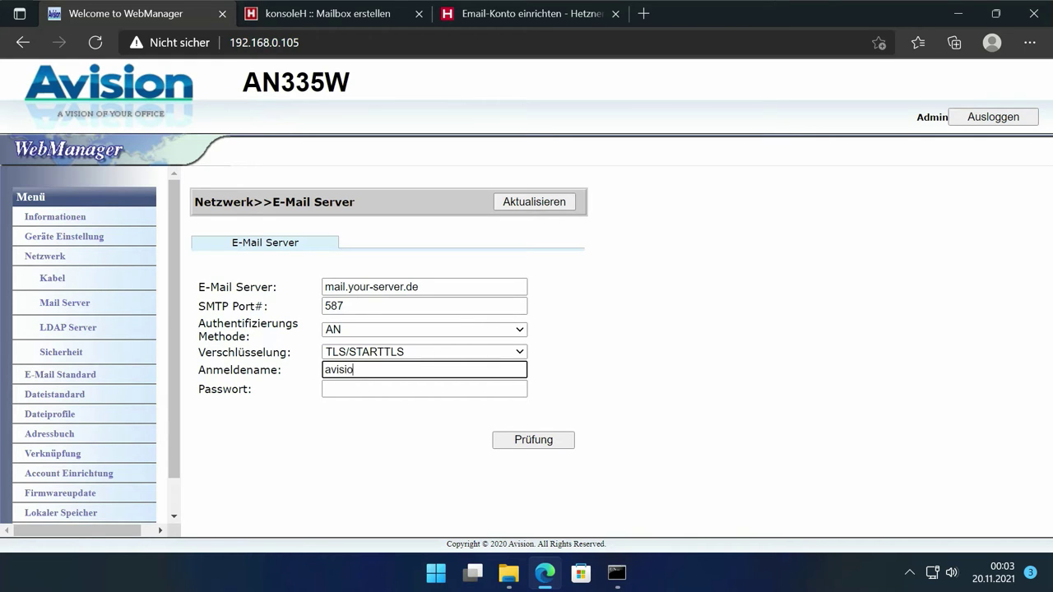
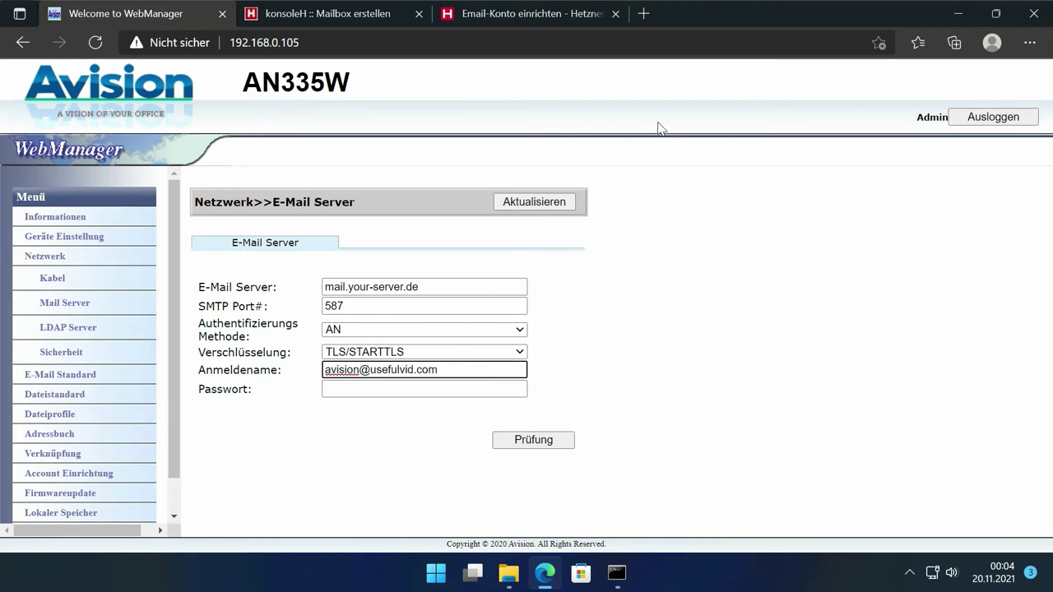
click(533, 15)
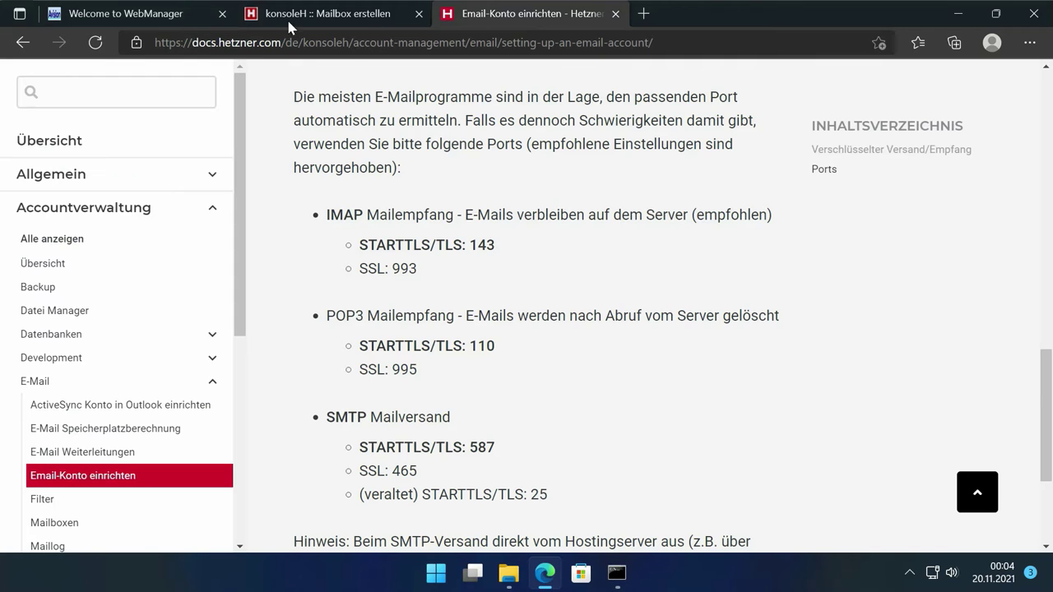
click(303, 11)
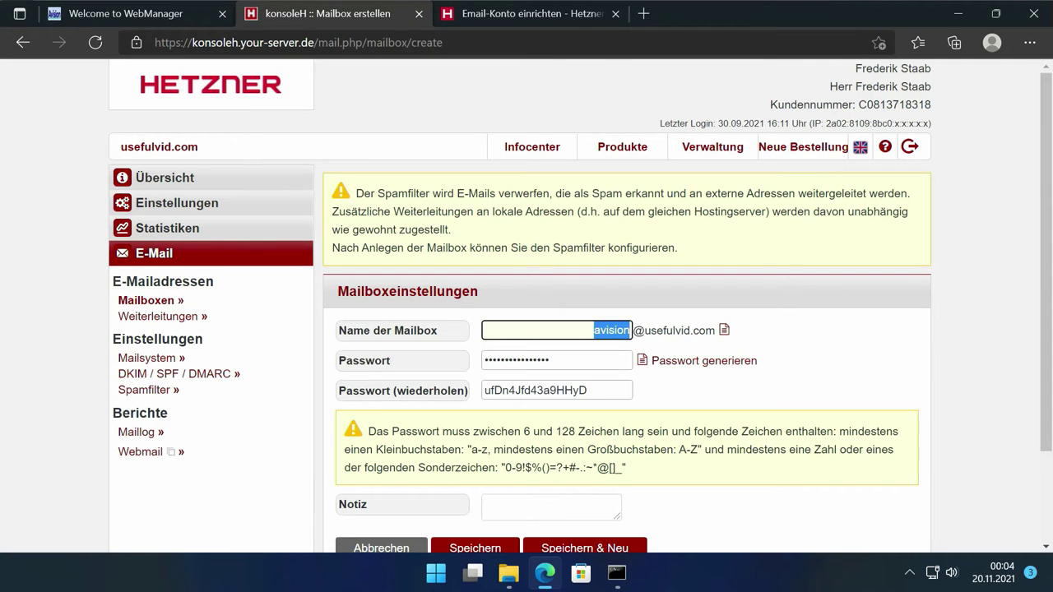
Step: Copy the generated mailbox password into the scanner's Passwort field in WebManager
drag(588, 391, 421, 393)
key(ctrl+c)
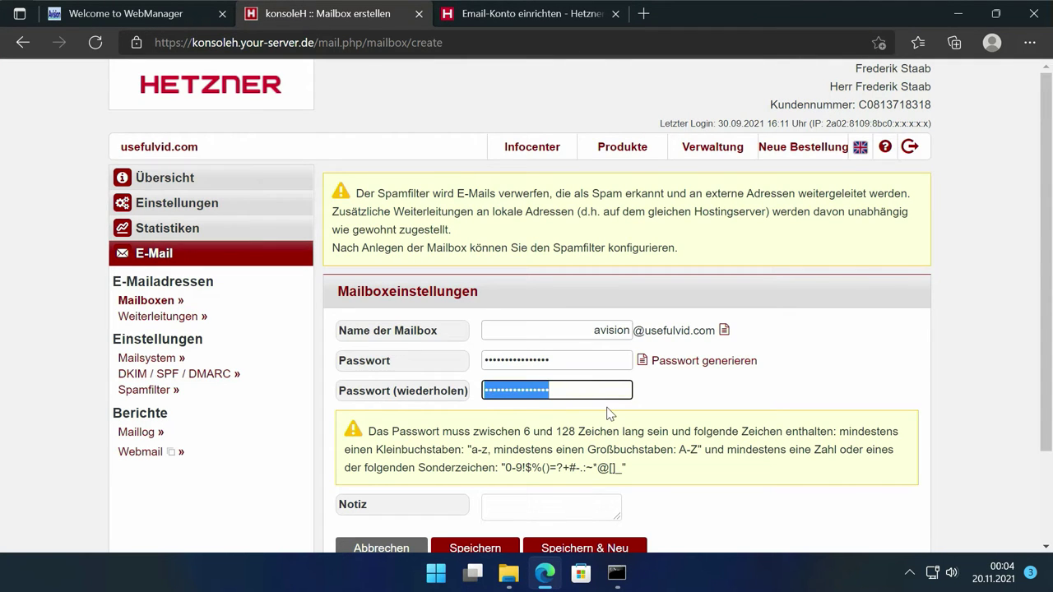
click(92, 17)
key(Tab)
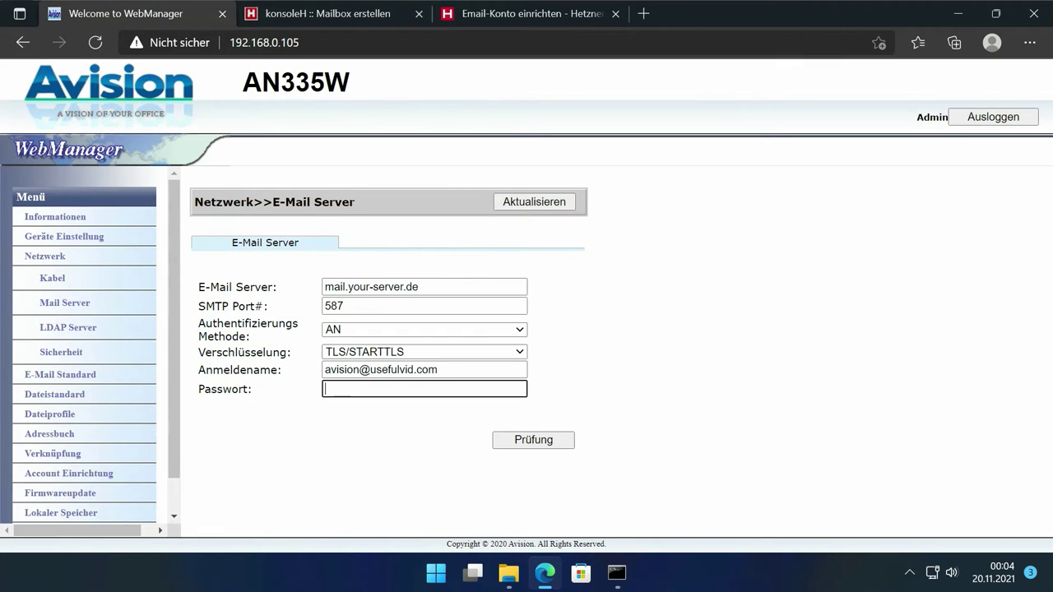
key(ctrl+v)
Step: Close the Hetzner documentation tab and save the new avision mailbox in konsoleH
click(483, 17)
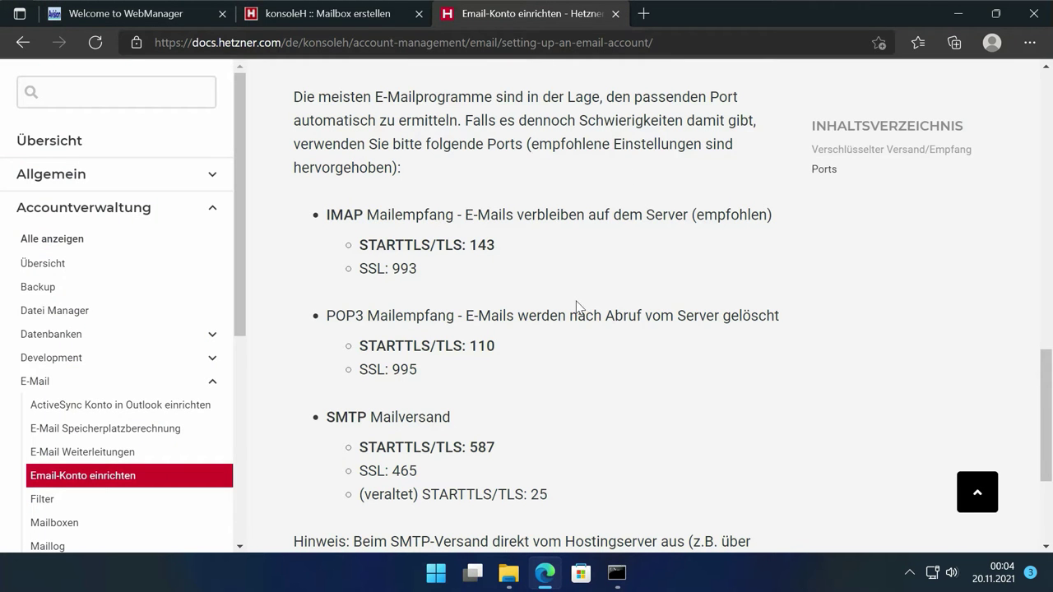
key(ctrl+w)
scroll(584, 329, down, 2)
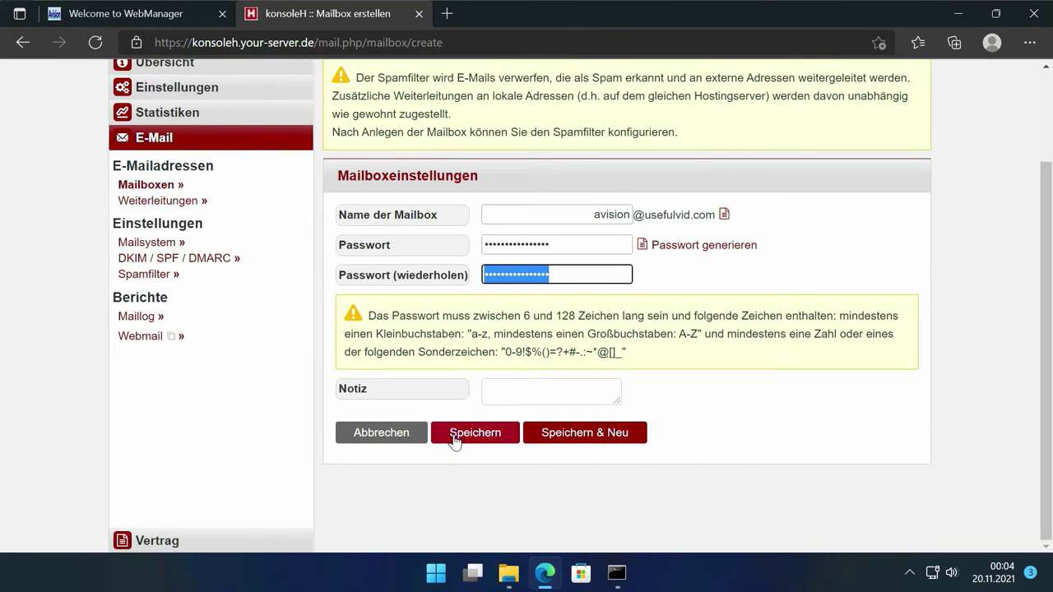
click(453, 440)
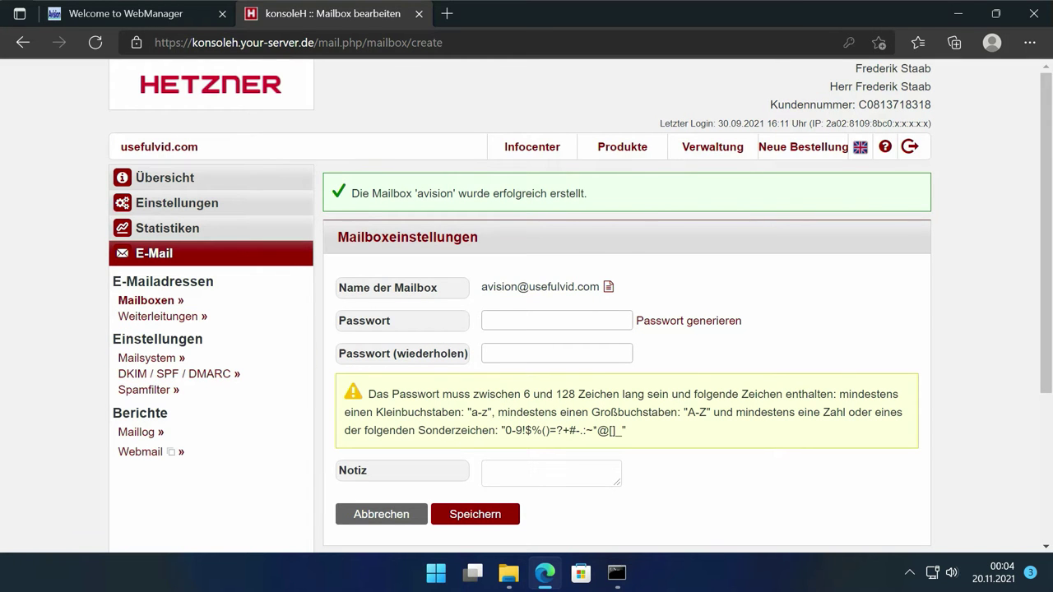
click(156, 16)
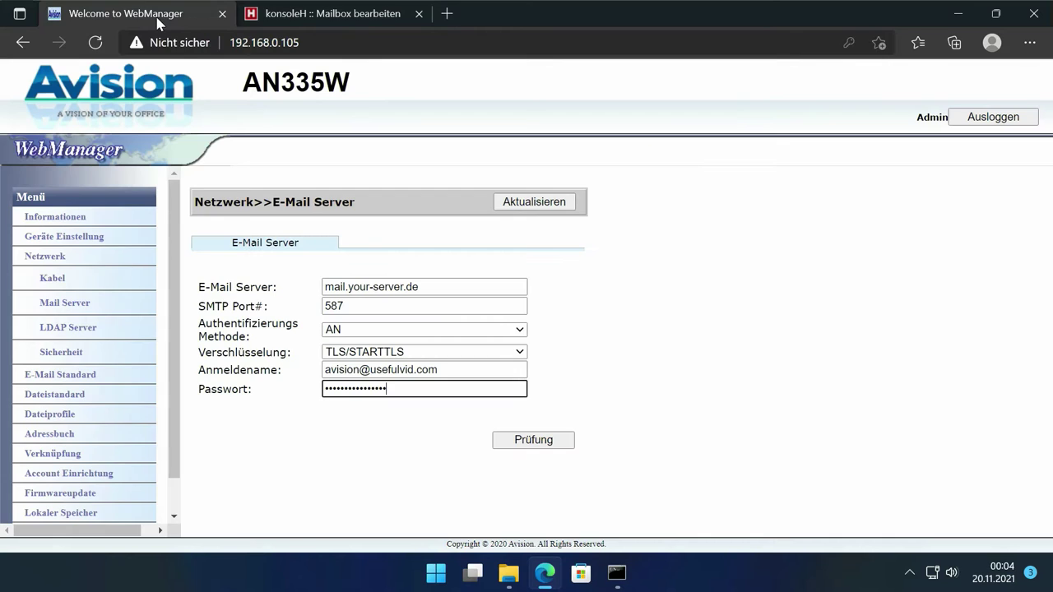
Step: Run the Prüfung connection test, then apply the SMTP settings with Aktualisieren, dismissing both success alerts
click(513, 446)
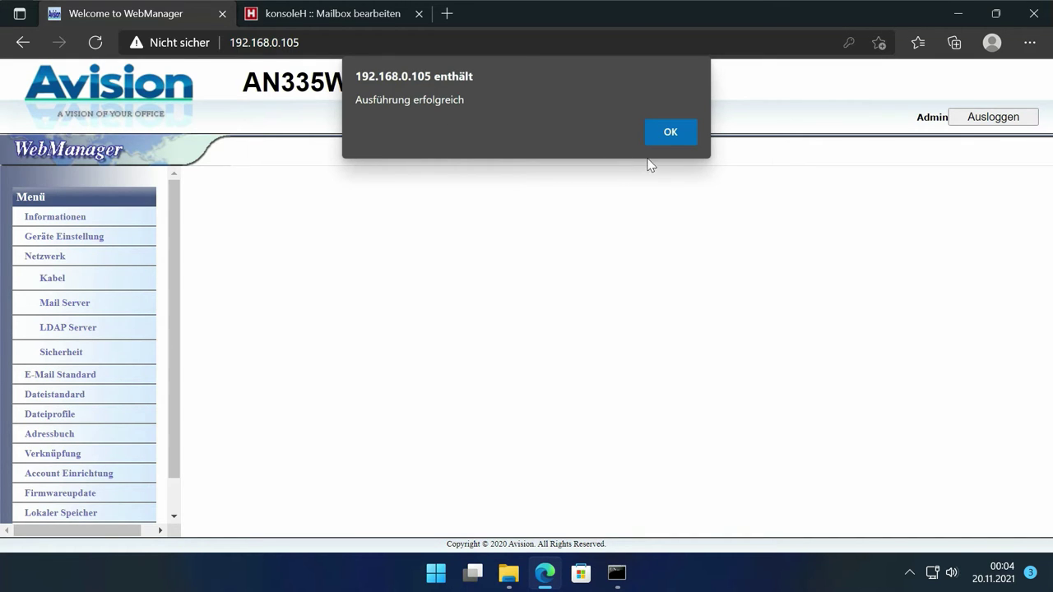
click(670, 138)
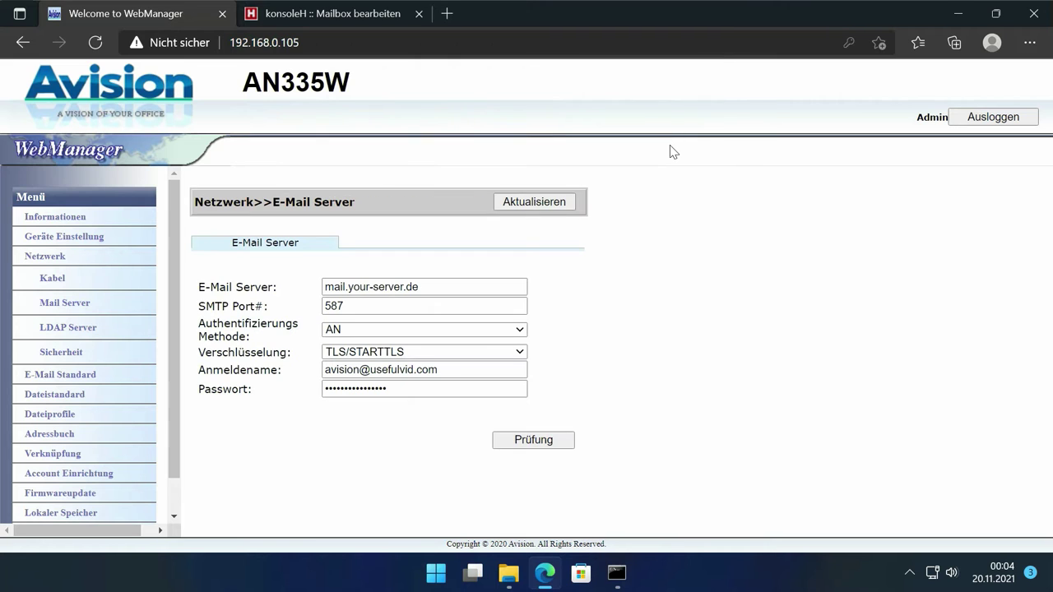
click(540, 204)
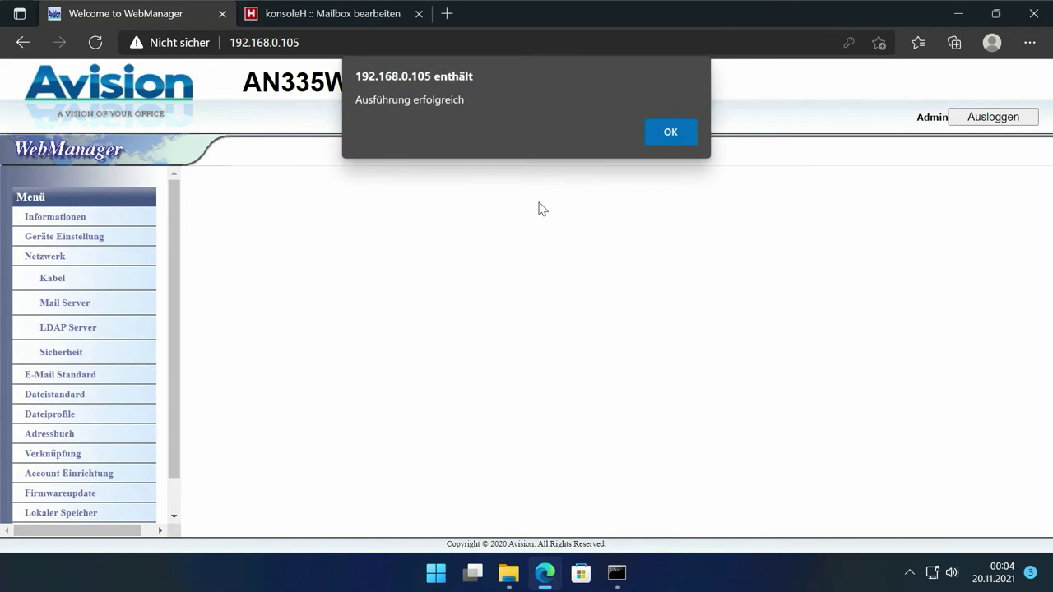
click(669, 135)
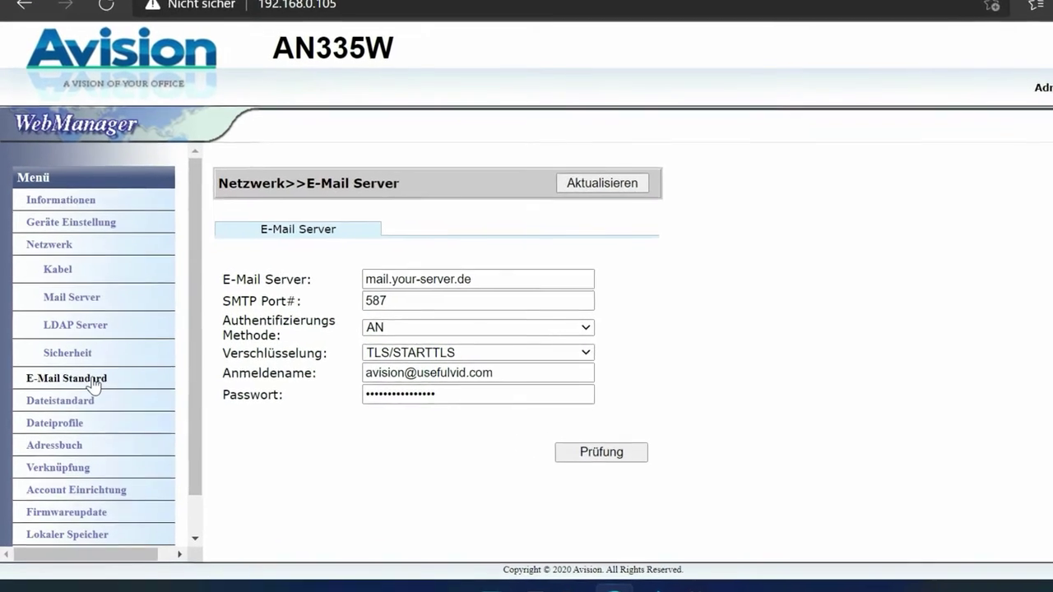
Step: In E-Mail Optionen, enter the mailbox address as sender and file name DOC_#Y#M#D#h#m#s#n
click(100, 373)
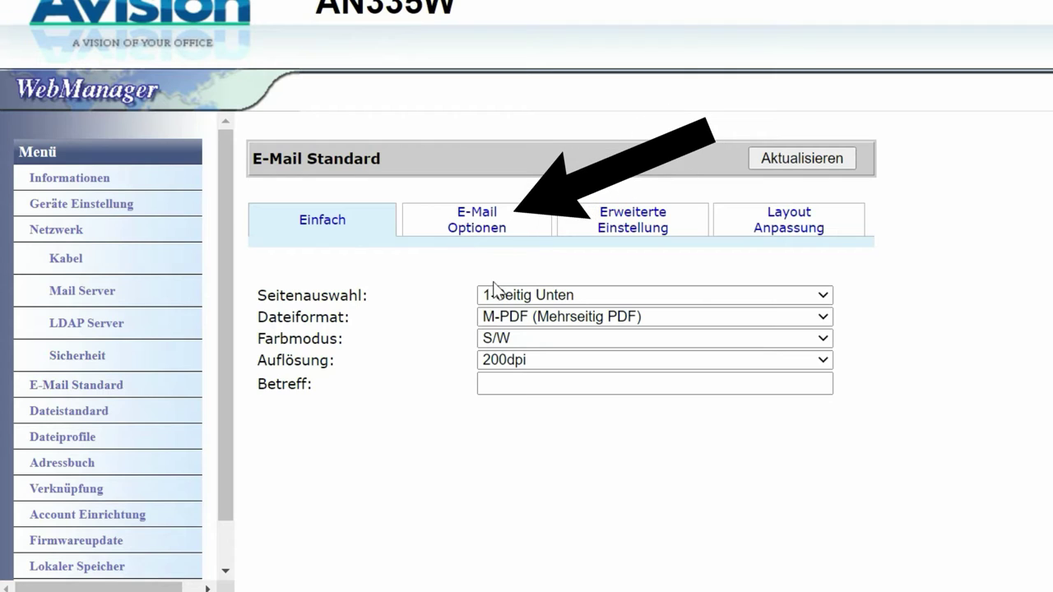
click(459, 215)
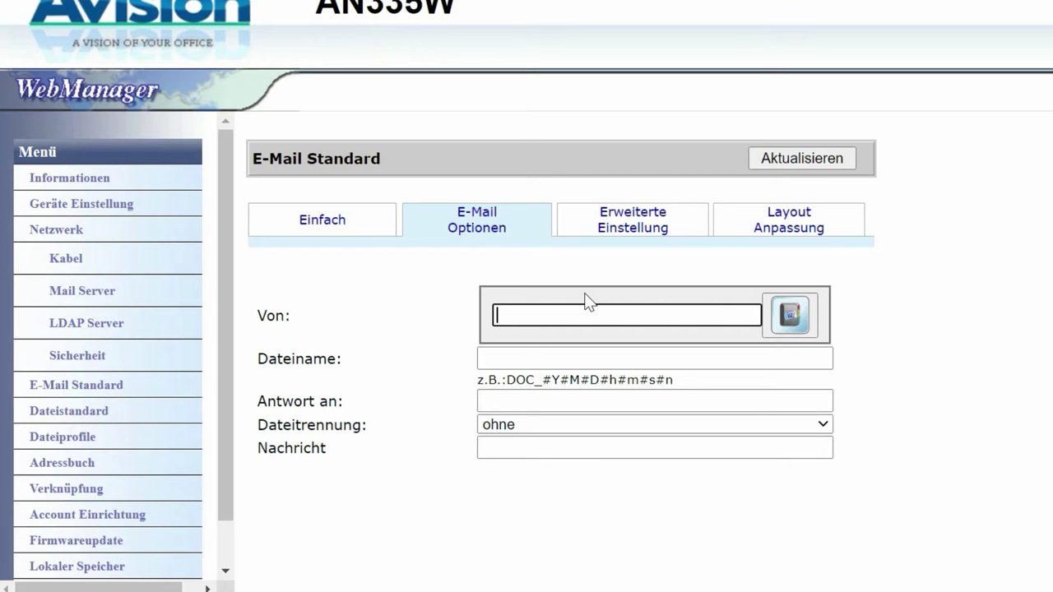
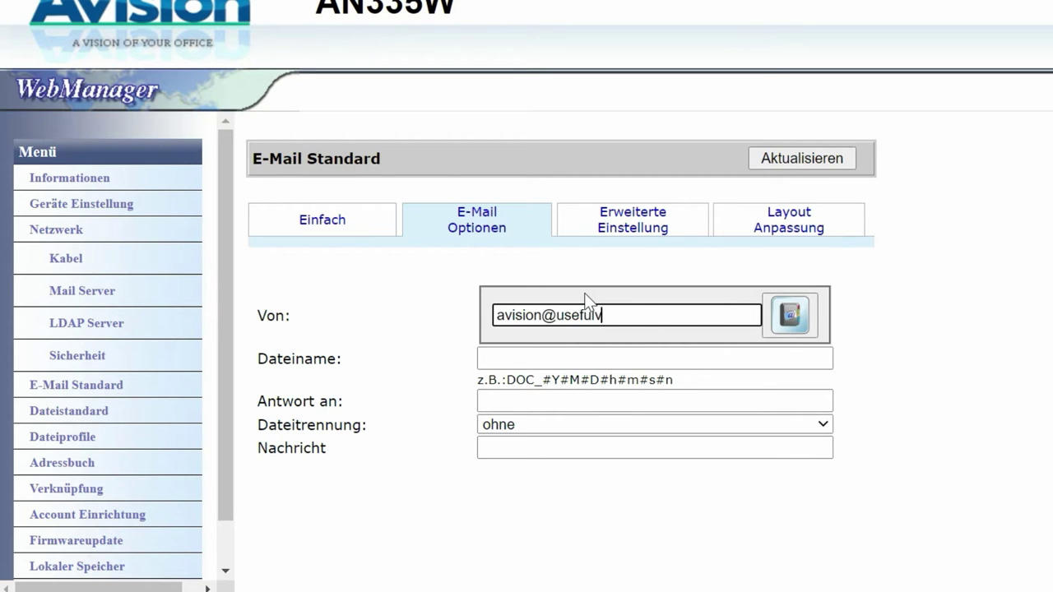
click(646, 359)
text(DOC_#Y#M#D#h#m#s#n)
Step: Fix the sender address, set the mailbox address as reply-to, 20 MB splitting, message 'Avision Scan', and save
click(623, 315)
key(BackSpace)
click(654, 401)
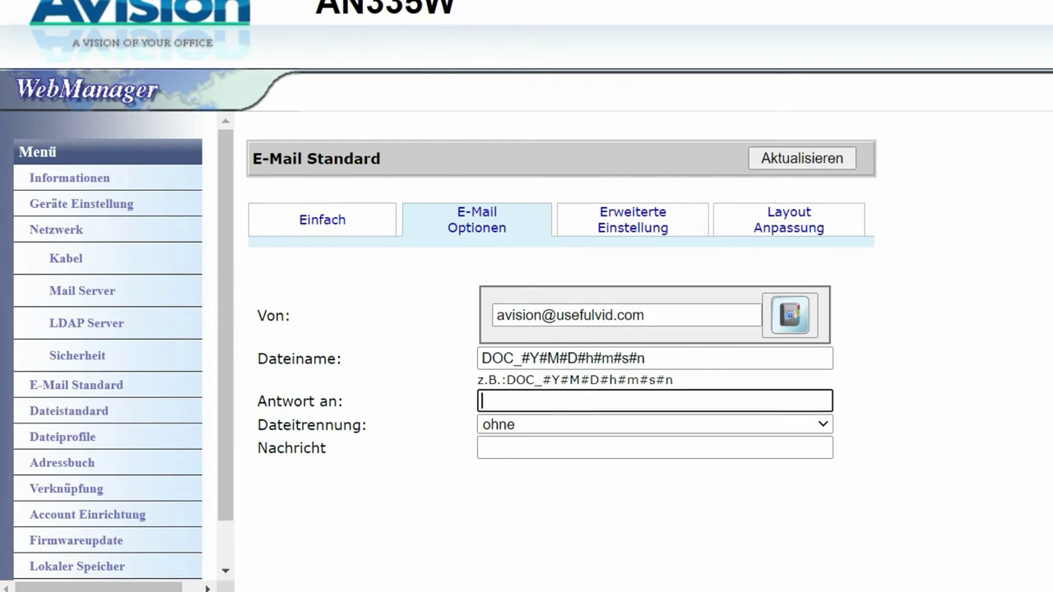
click(654, 425)
click(654, 461)
click(654, 448)
text(Avision Scan)
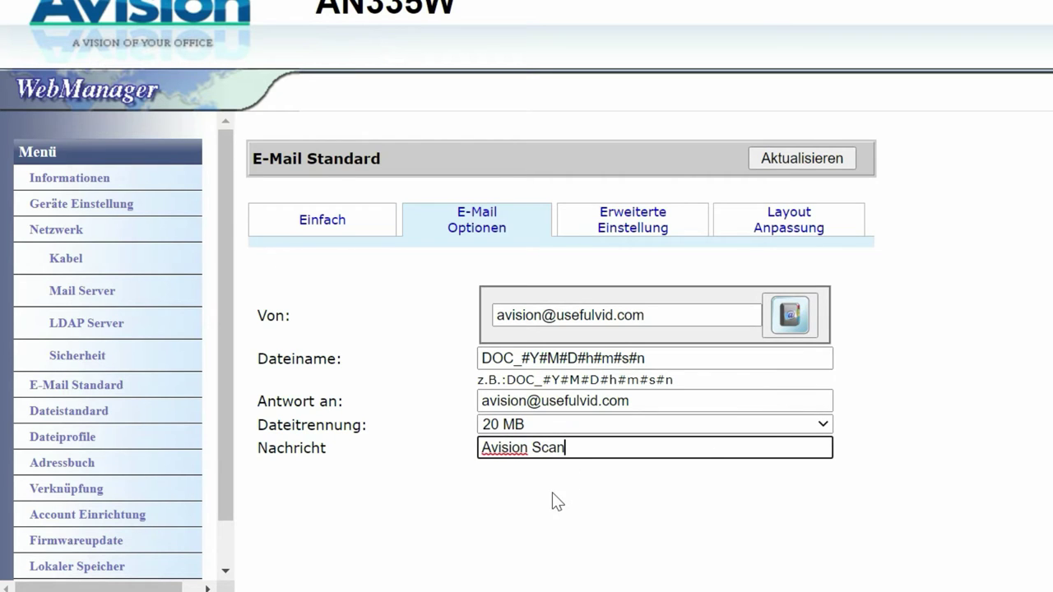
click(782, 160)
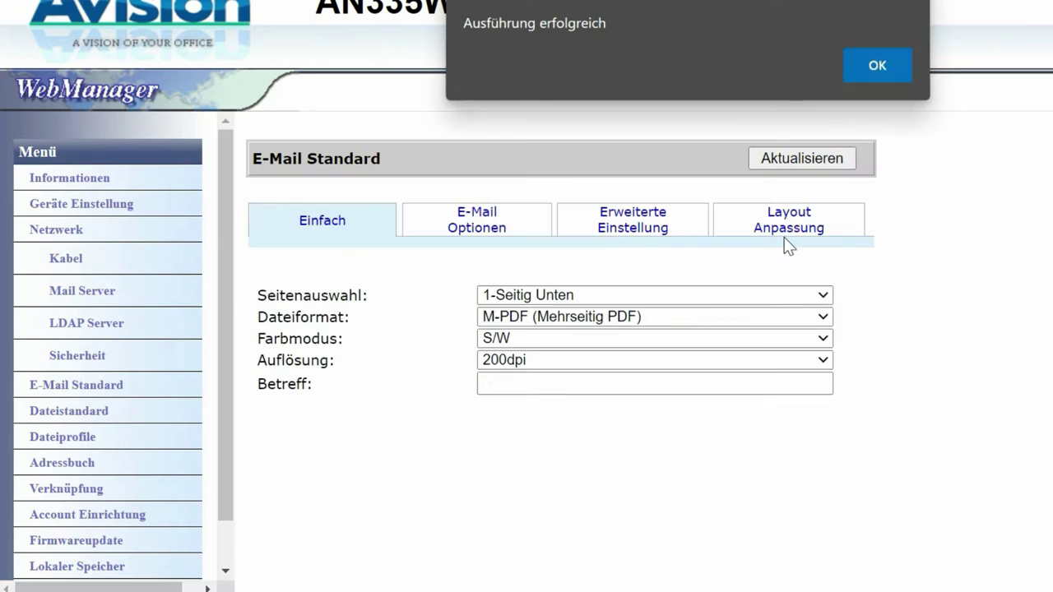
Step: Set the original size to Auto on the Layout Anpassung tab
key(Return)
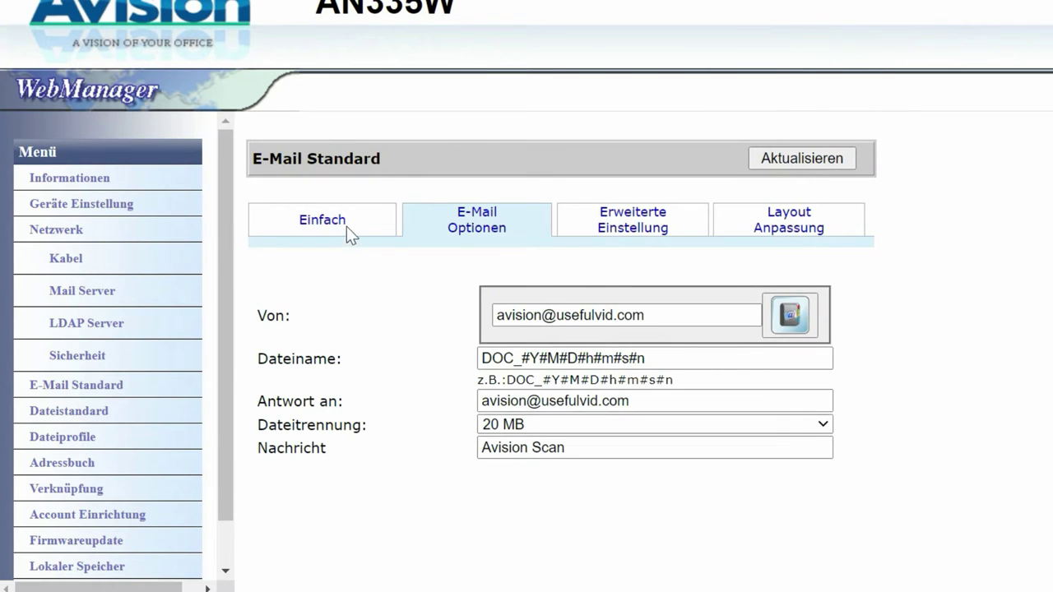
click(789, 220)
click(564, 296)
click(503, 316)
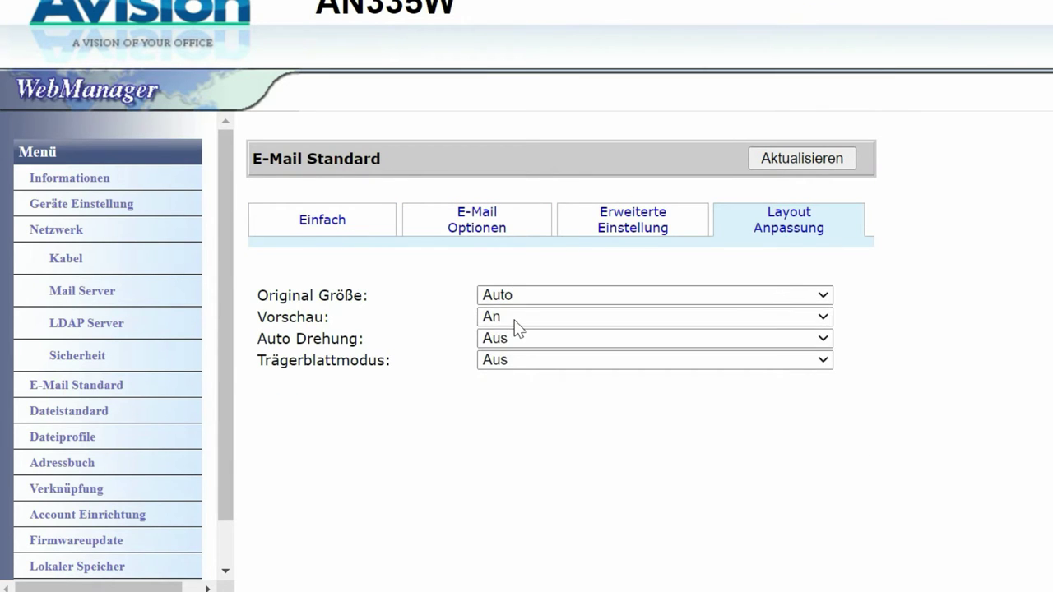
Step: Keep Vorschau on and switch Auto Drehung to An
click(516, 320)
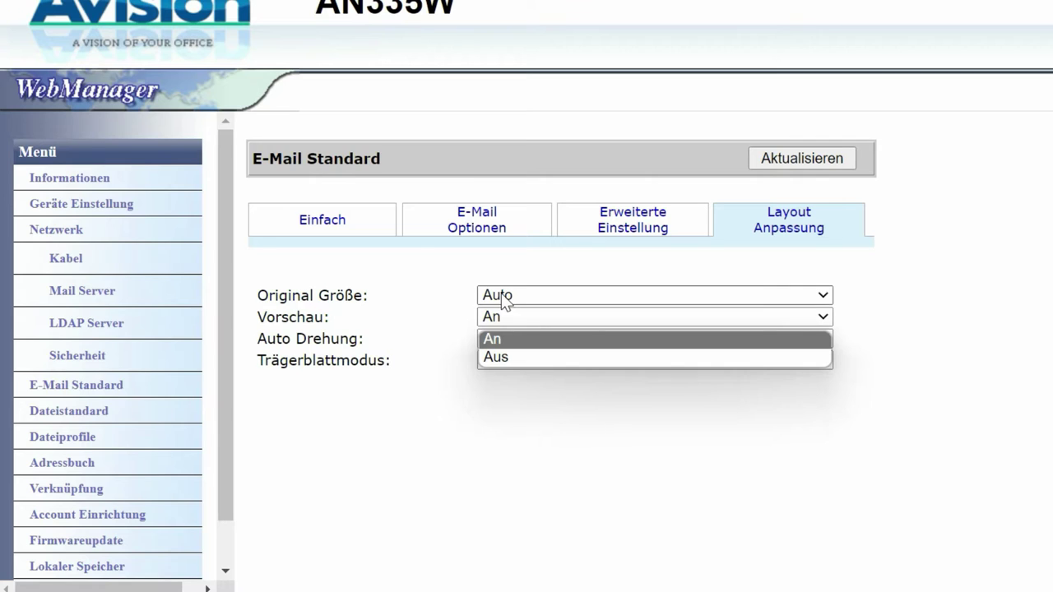
click(487, 320)
click(487, 320)
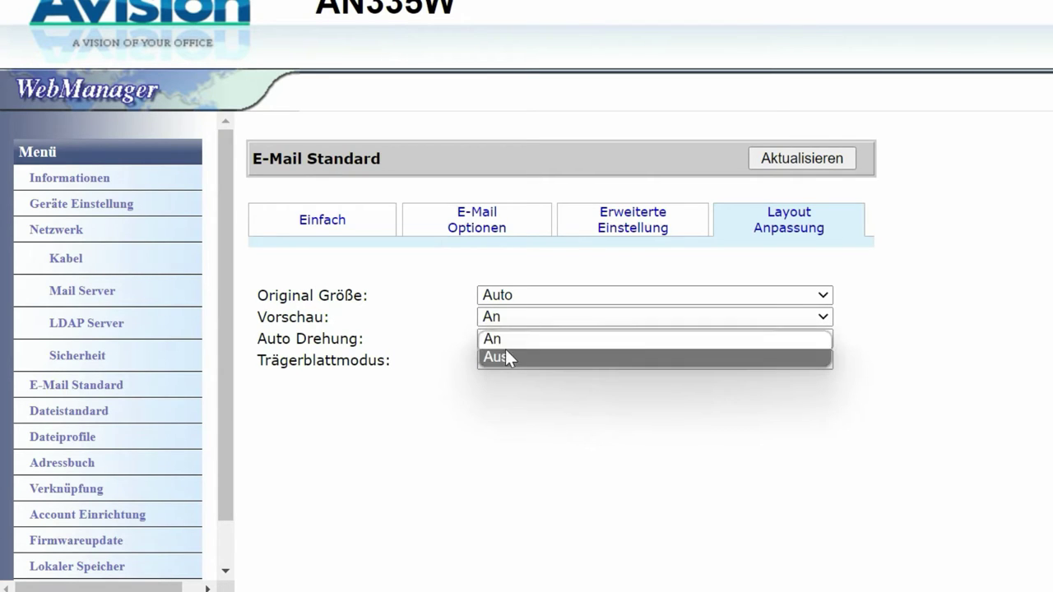
key(Escape)
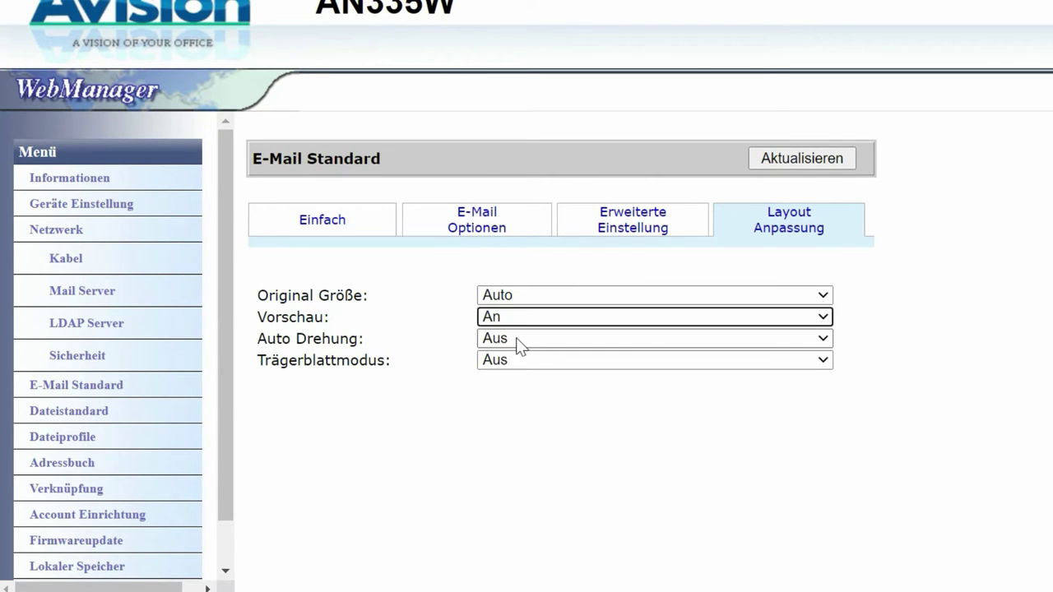
click(519, 344)
click(507, 362)
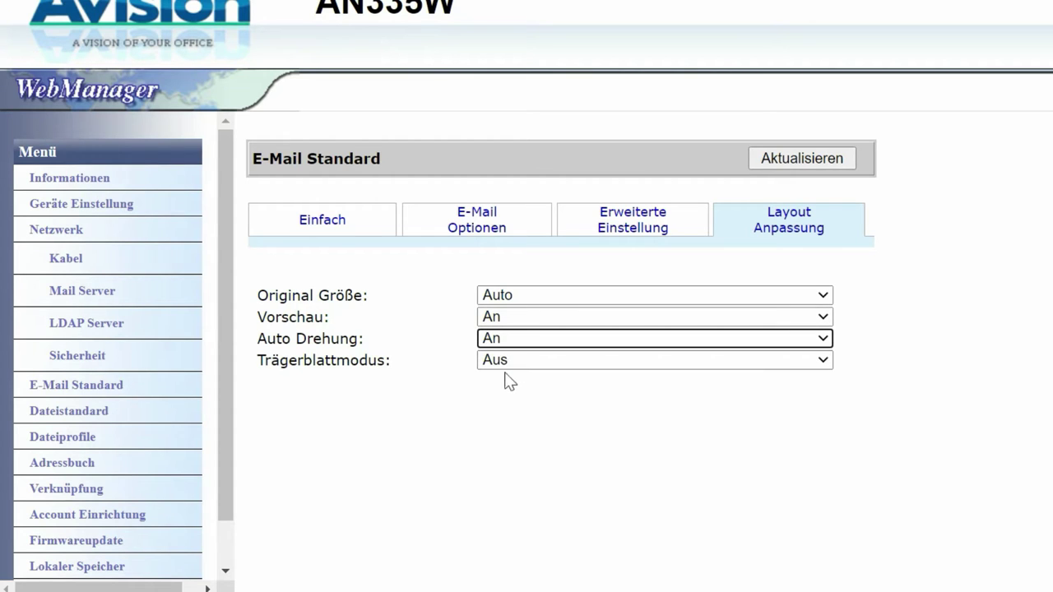
click(329, 225)
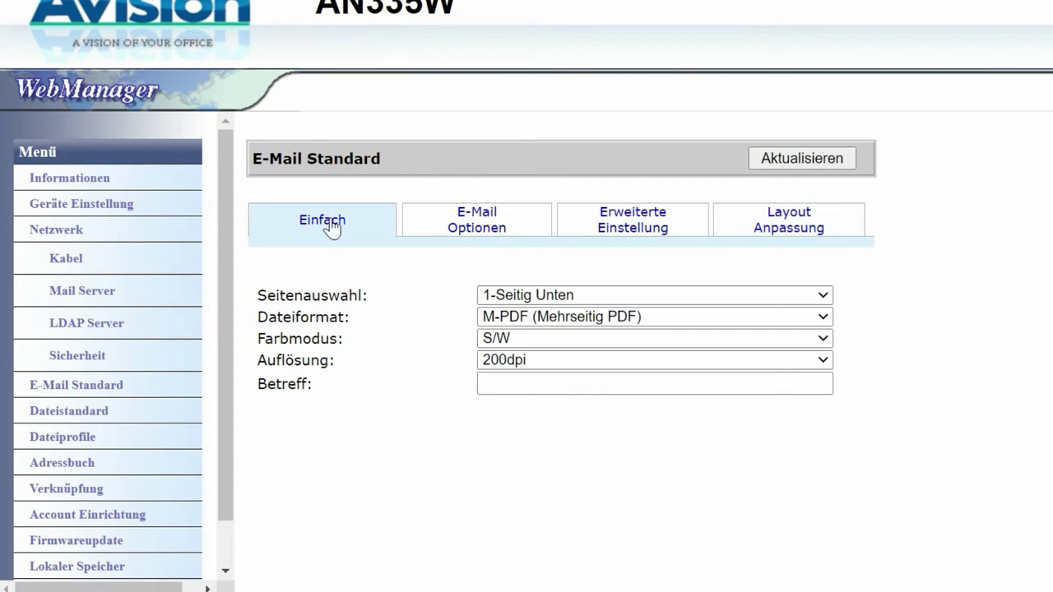
Step: Set the basic e-mail defaults to 300dpi resolution and Grau colour mode
click(483, 360)
click(503, 436)
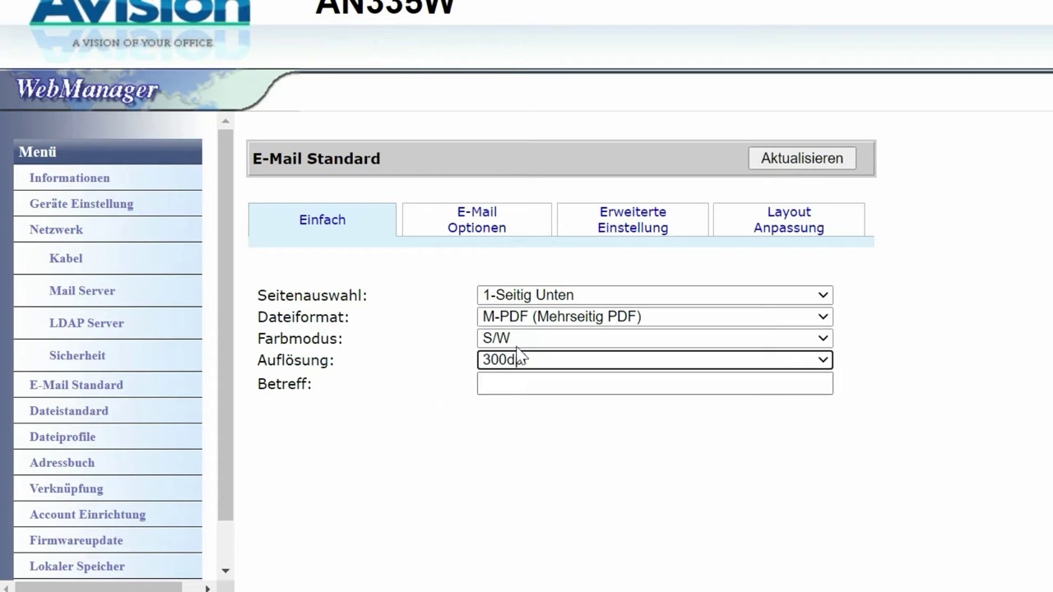
click(521, 339)
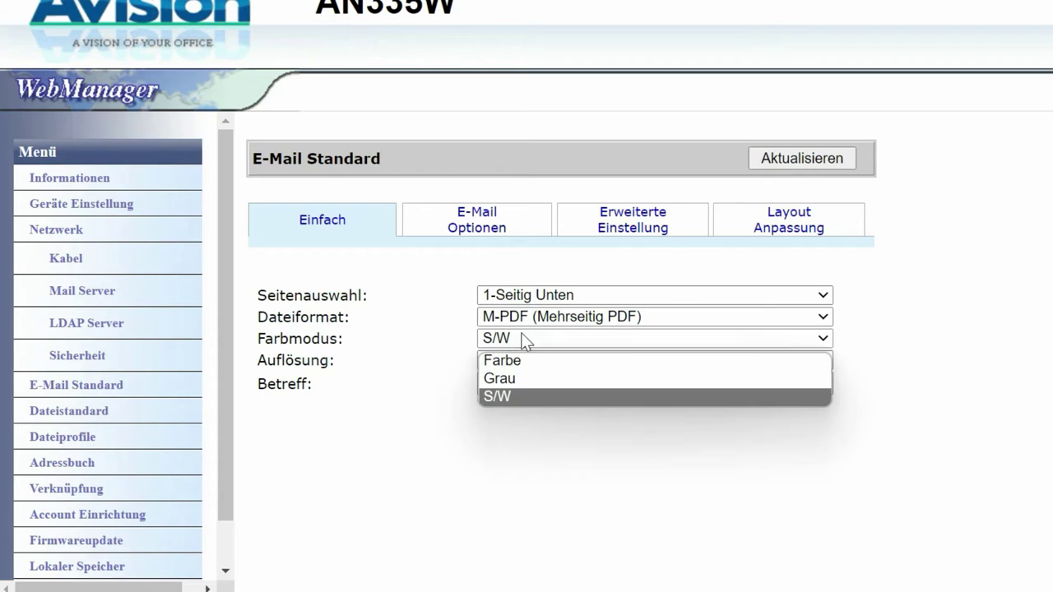
click(501, 379)
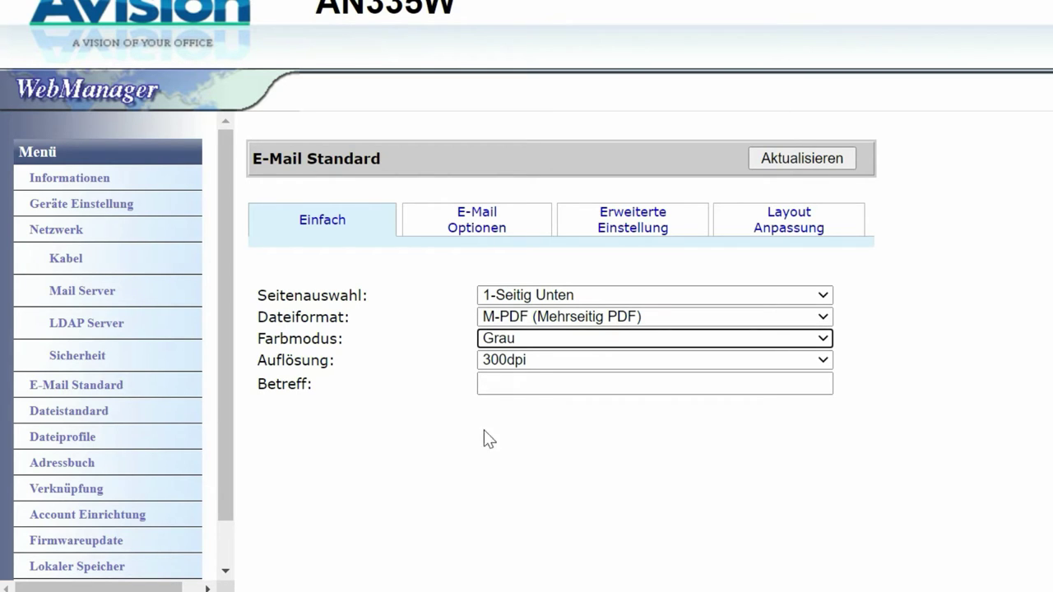
Step: Enter the subject 'Email von Avision' and save the e-mail defaults
click(494, 384)
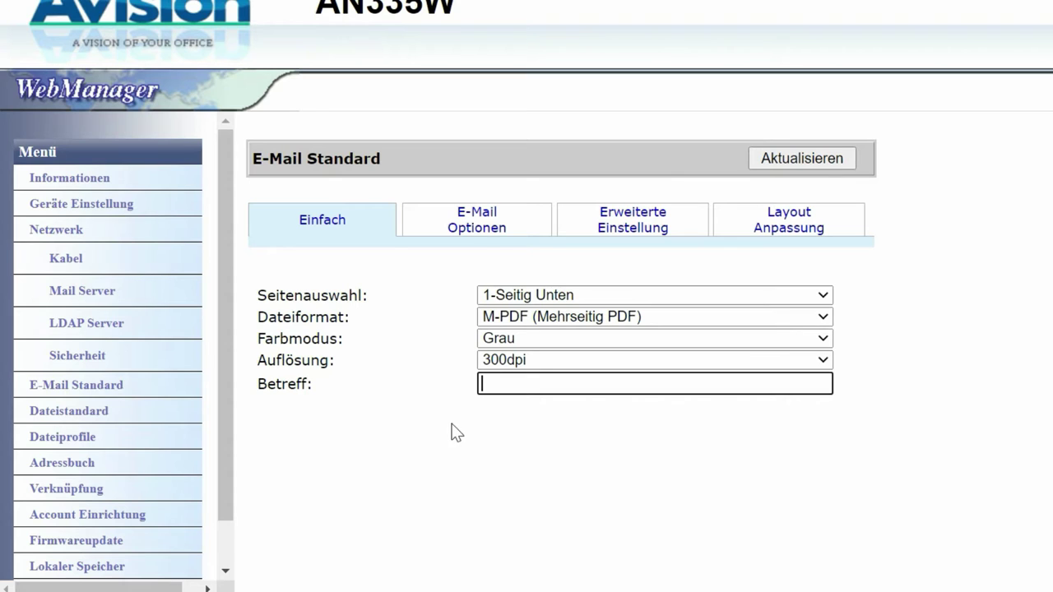
click(488, 230)
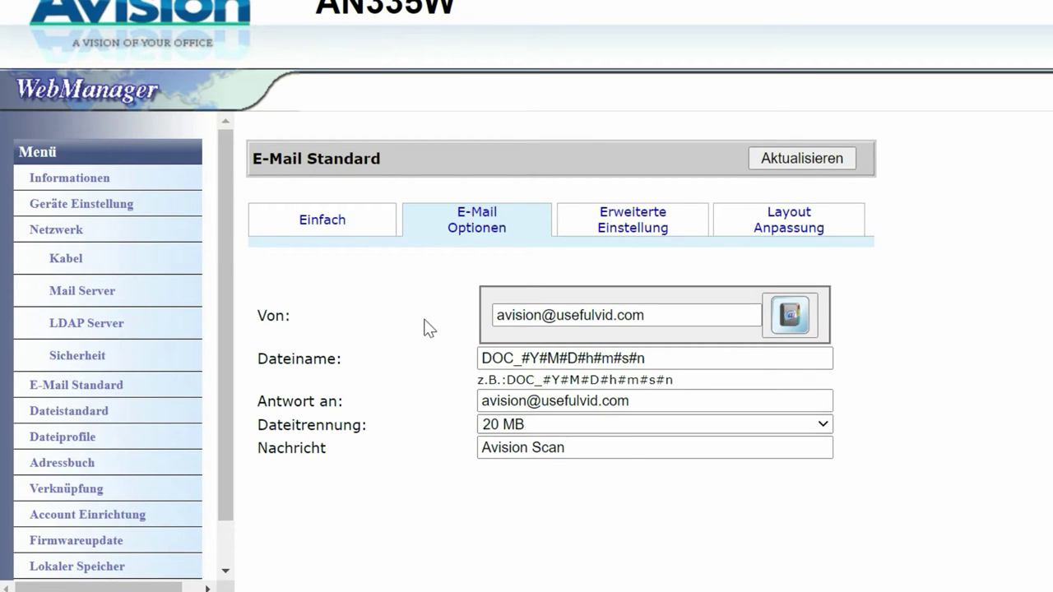
click(341, 229)
click(576, 383)
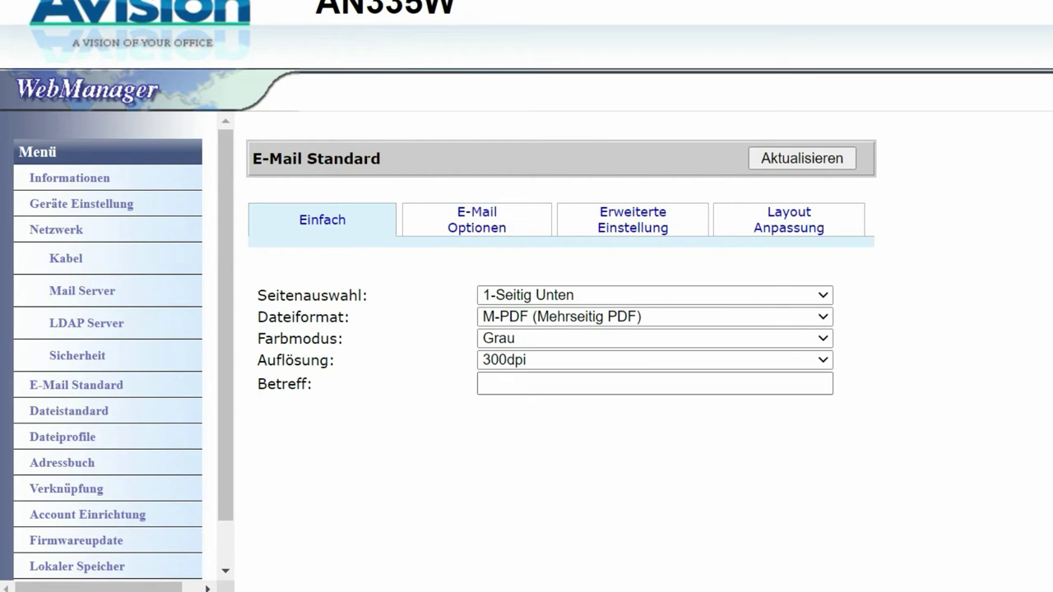
text(Email )
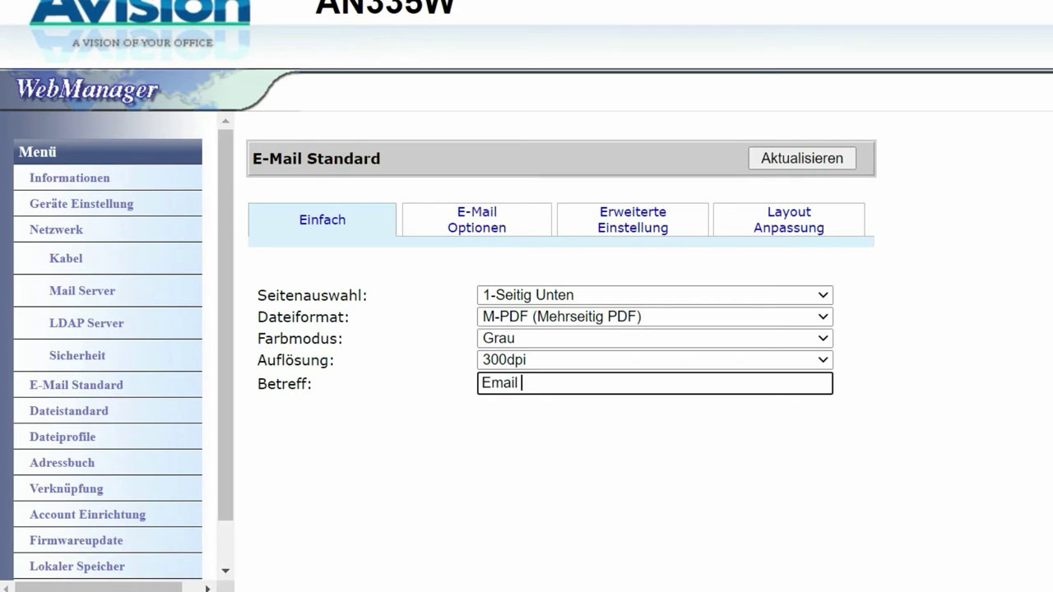
text(von Avision)
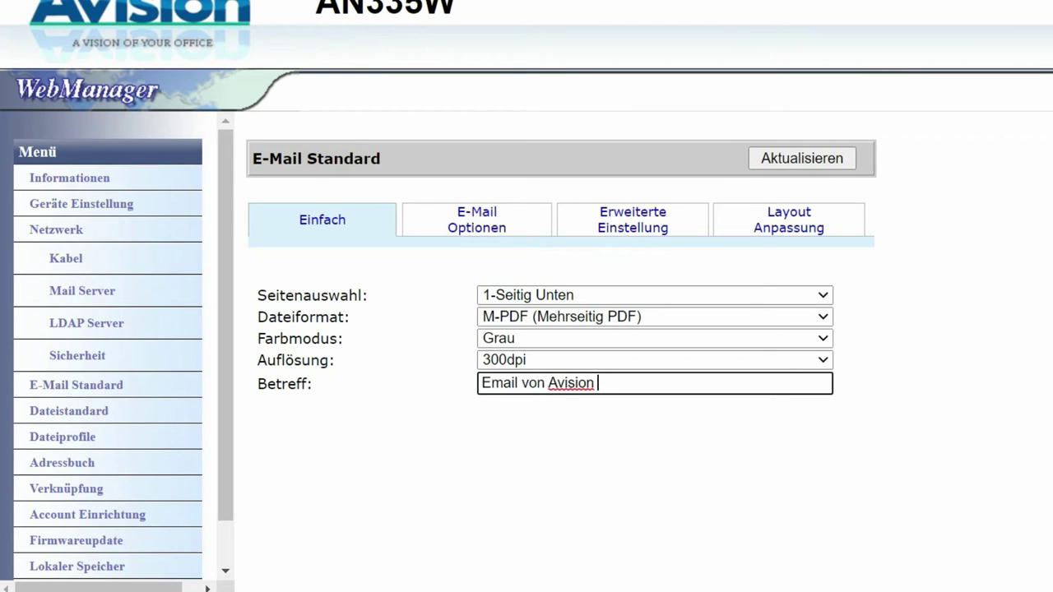
key(BackSpace)
click(786, 158)
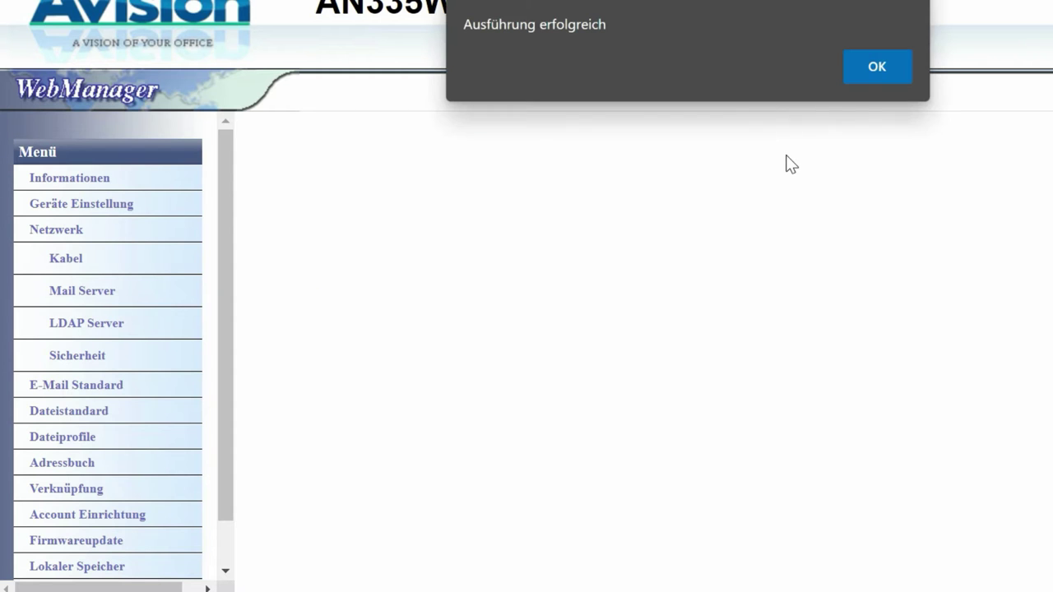
Step: On the touchscreen, enter the recipient's .com e-mail address in the An field and confirm with OK
click(877, 67)
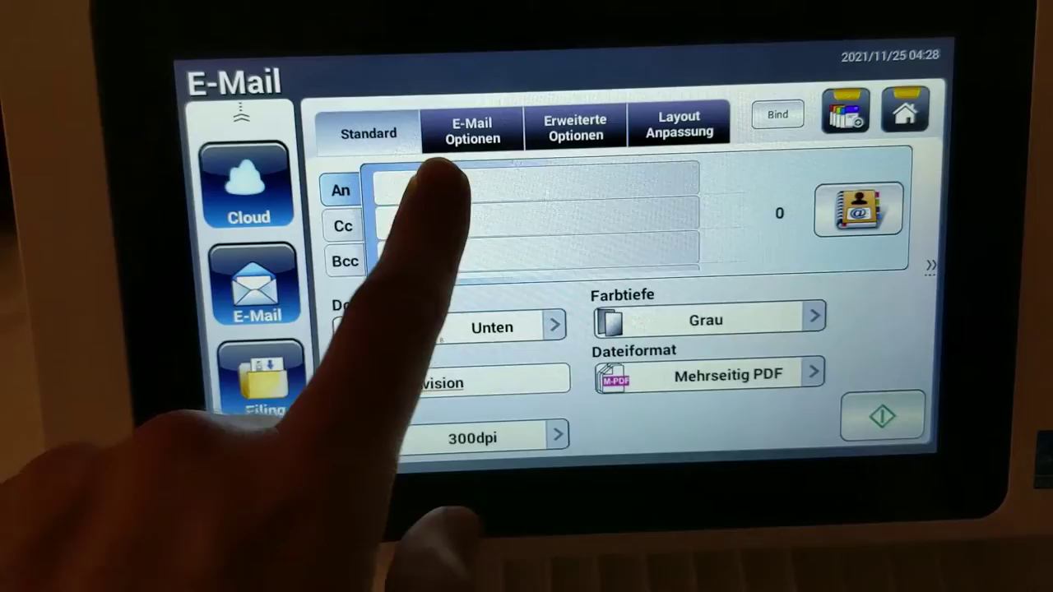
click(440, 177)
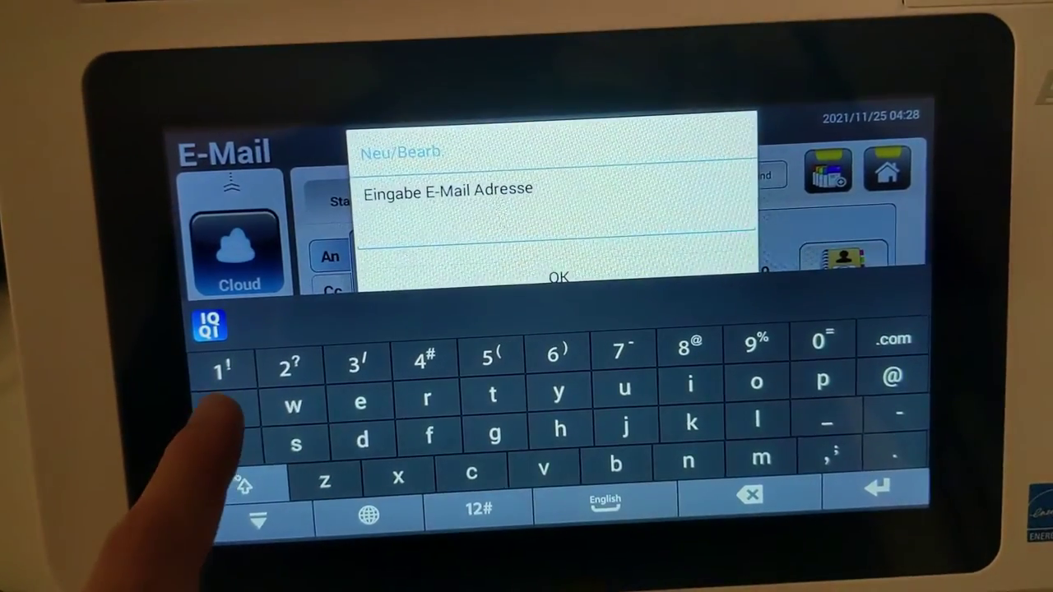
click(226, 403)
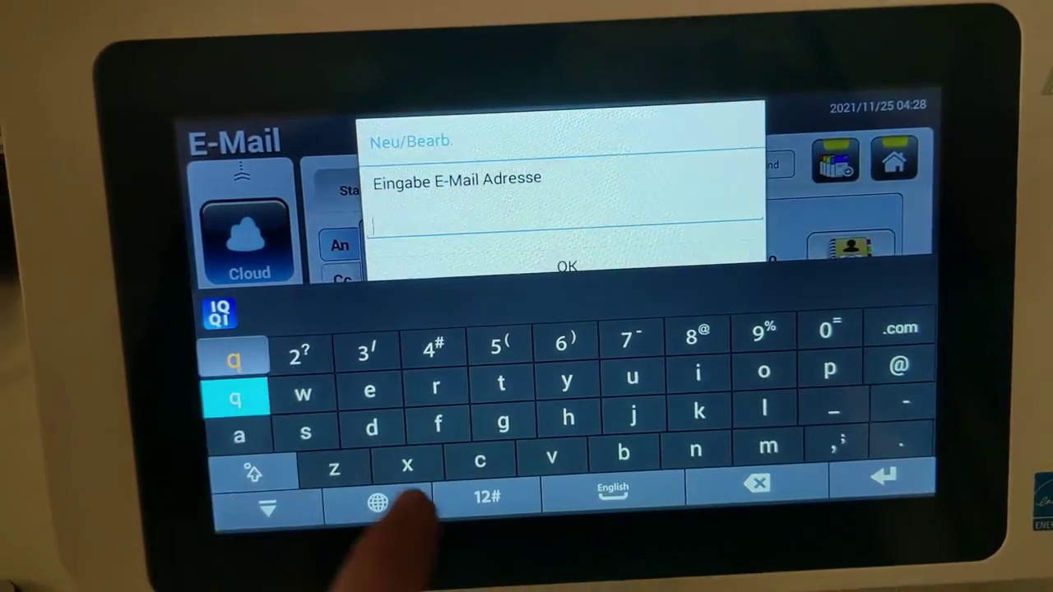
click(893, 376)
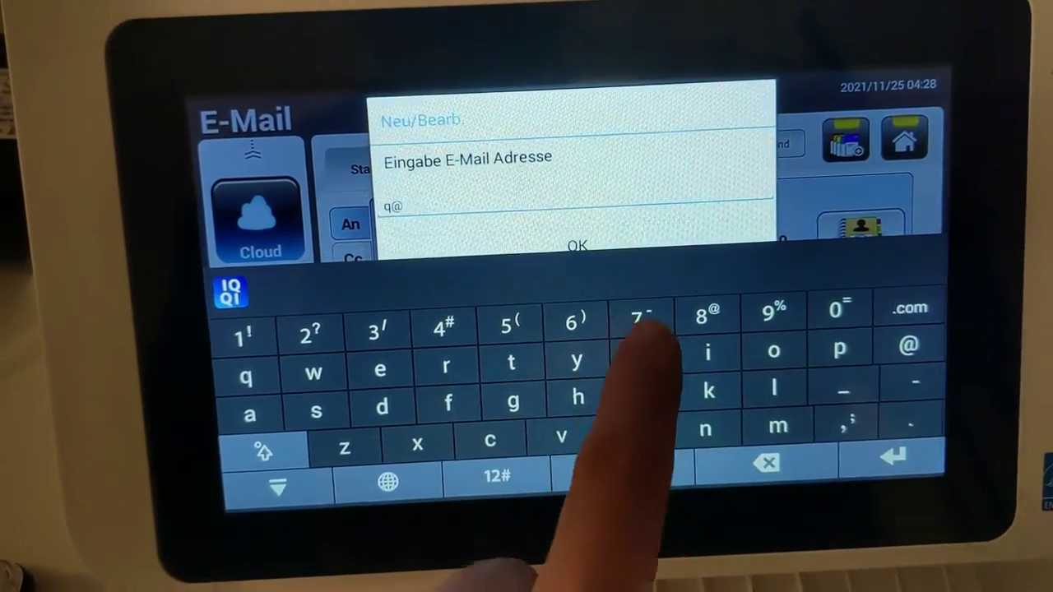
click(897, 292)
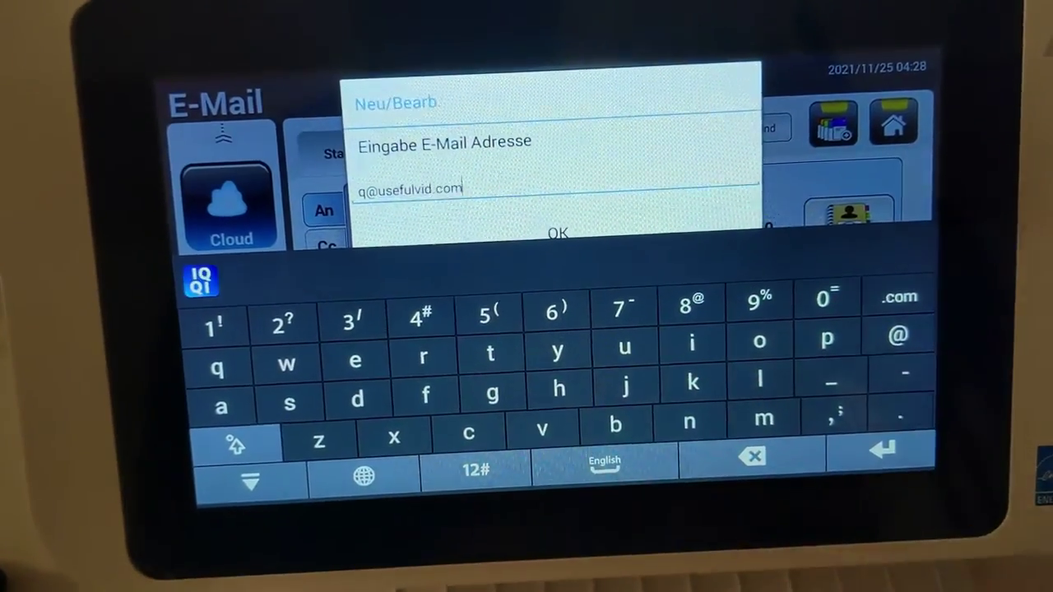
click(880, 444)
click(559, 229)
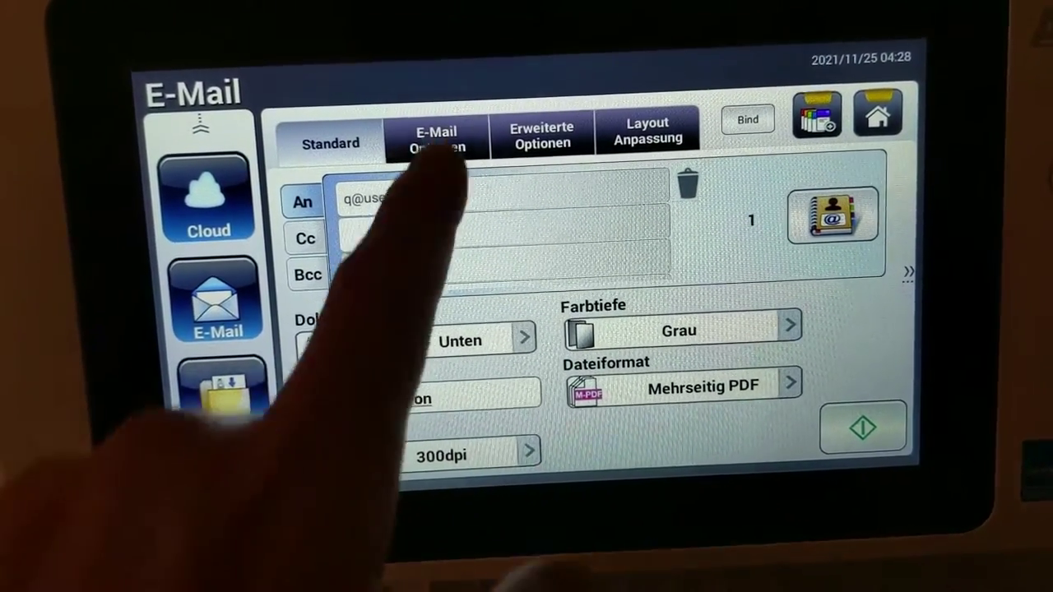
Step: Review the E-Mail Optionen tab, return to Standard and start the grayscale scan
click(428, 136)
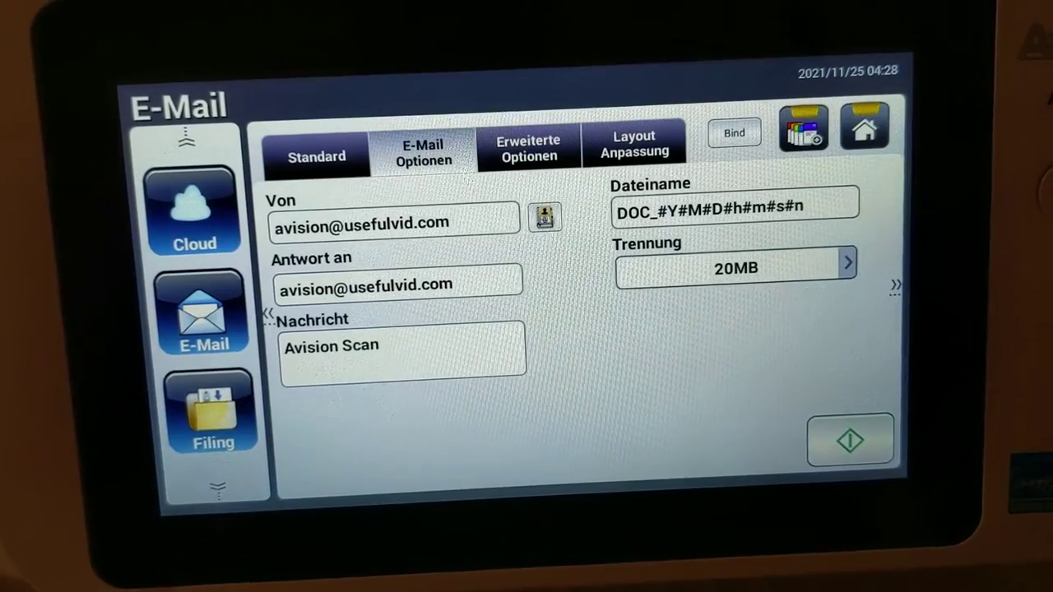
click(315, 160)
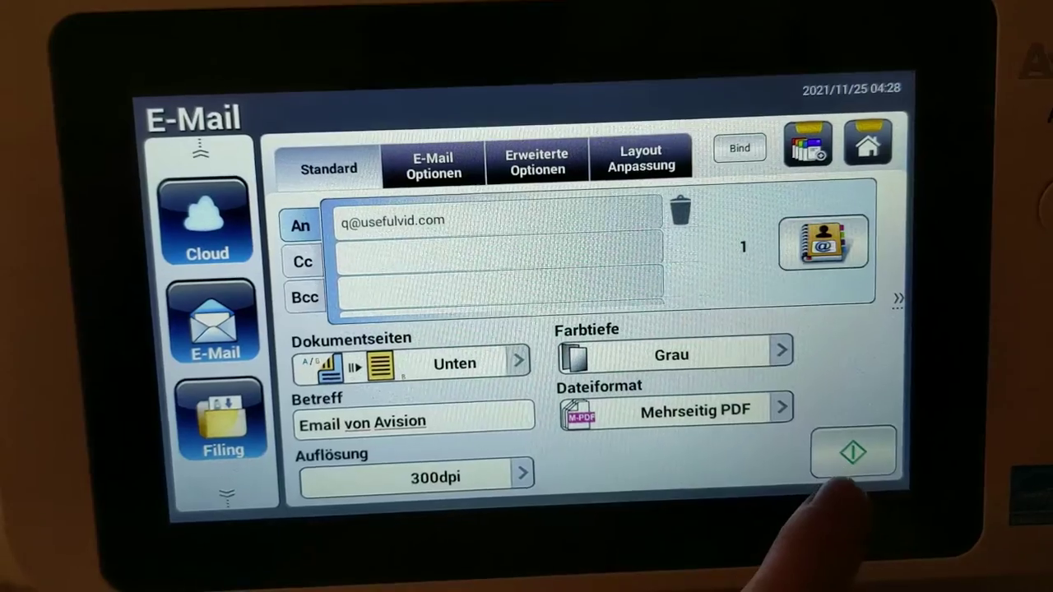
click(852, 448)
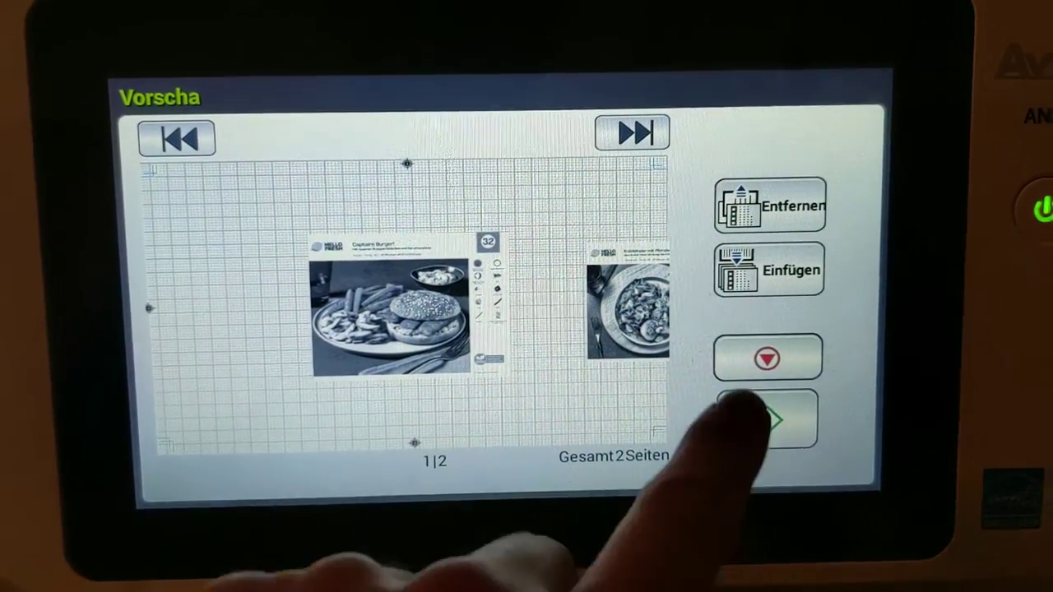
Step: Swipe through the four scanned preview pages, then send them by e-mail
click(779, 353)
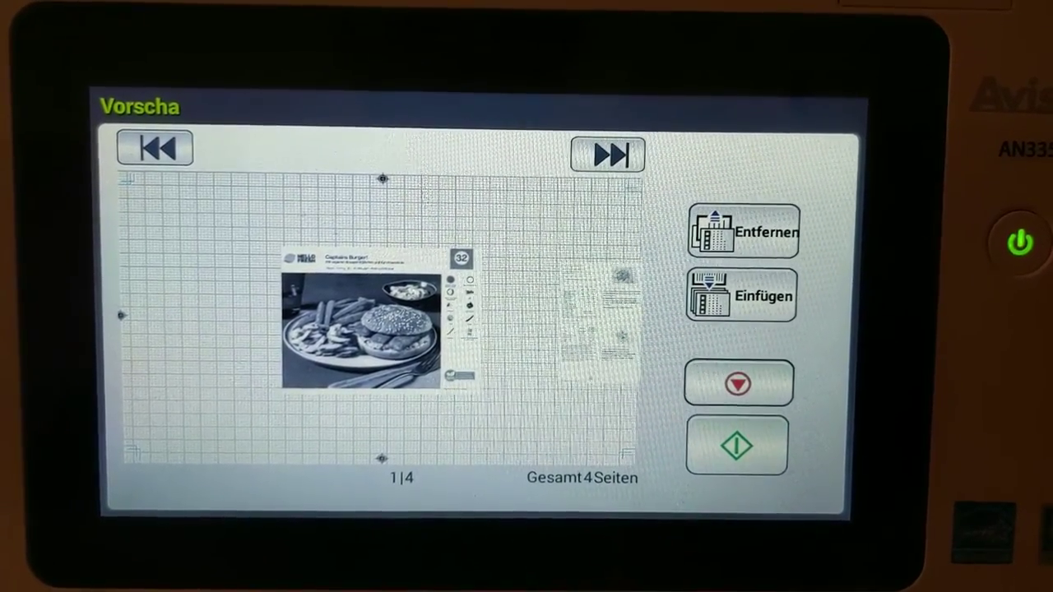
drag(447, 305, 106, 353)
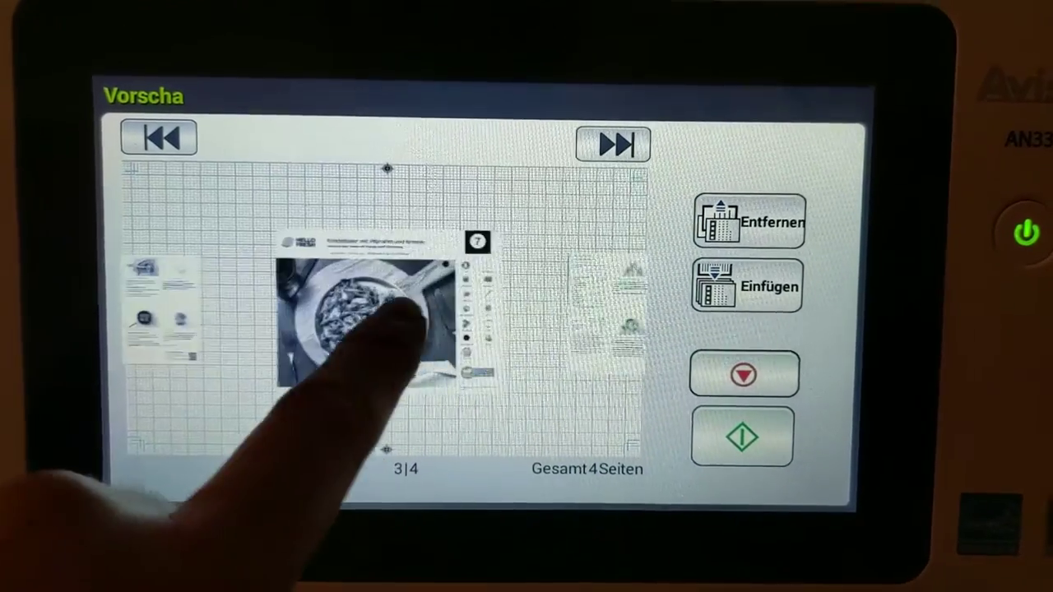
drag(422, 329, 123, 325)
drag(306, 376, 625, 304)
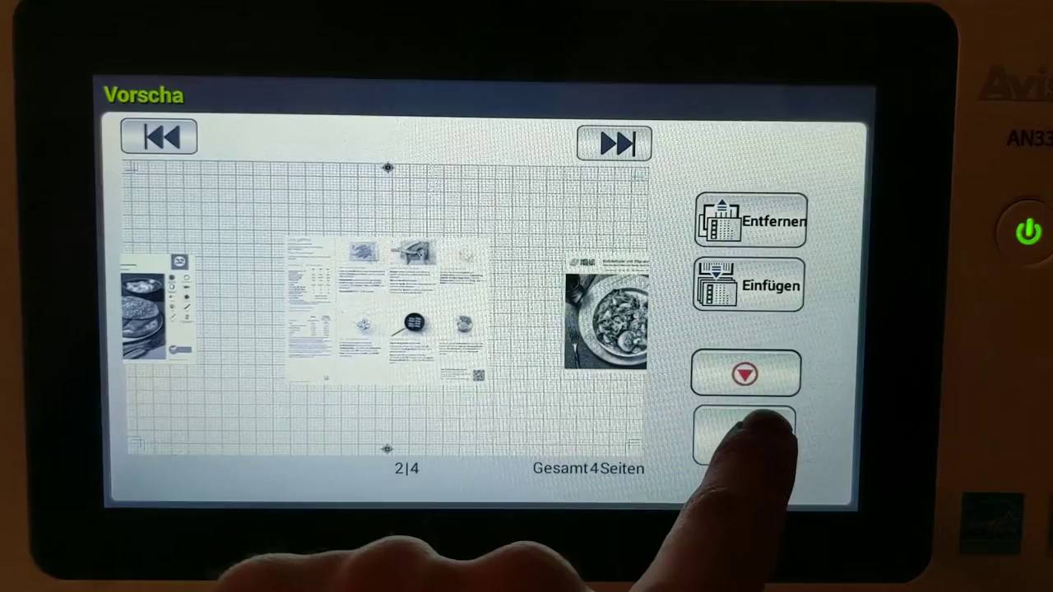
click(752, 428)
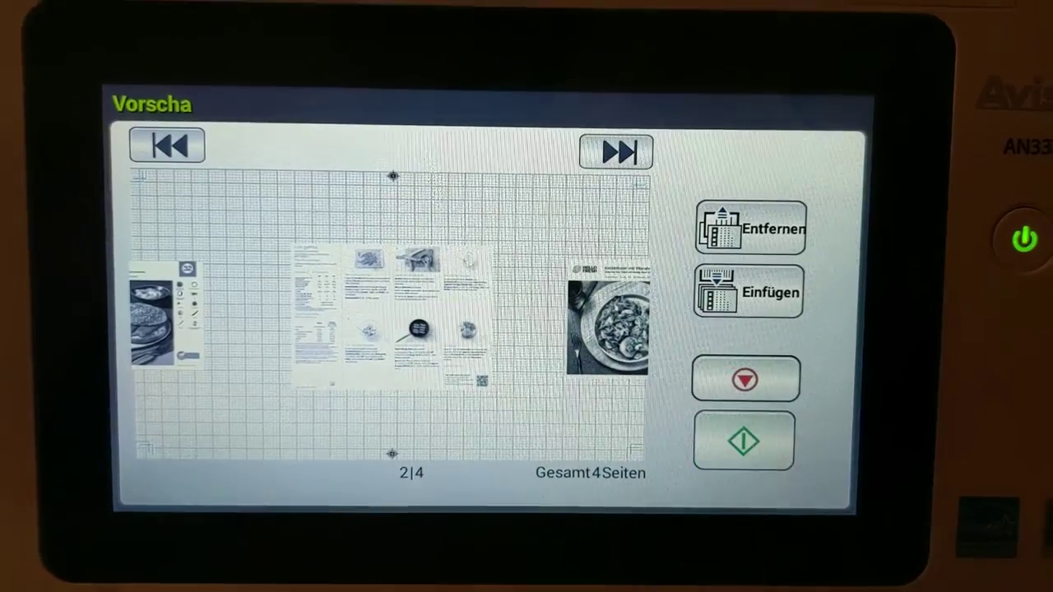